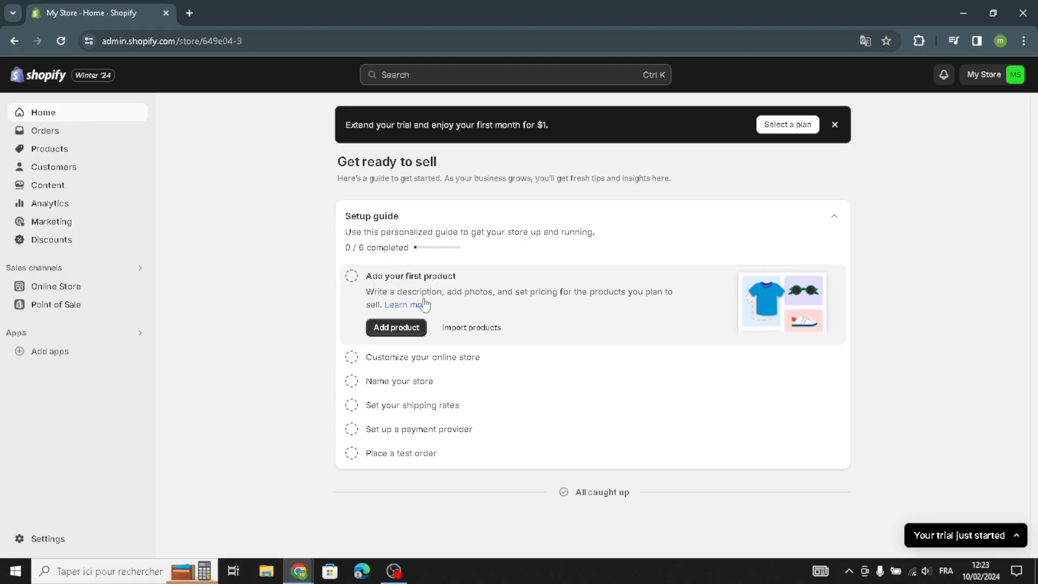
- Expand the remaining setup guide tasks in turn, from customizing the online store through placing a test order
left_click(426, 357)
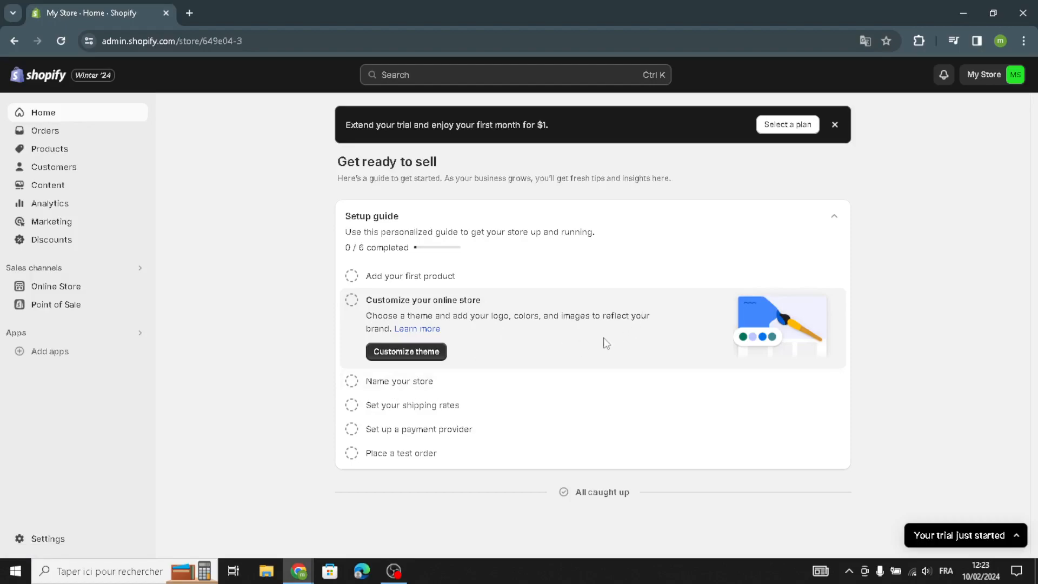
left_click(444, 380)
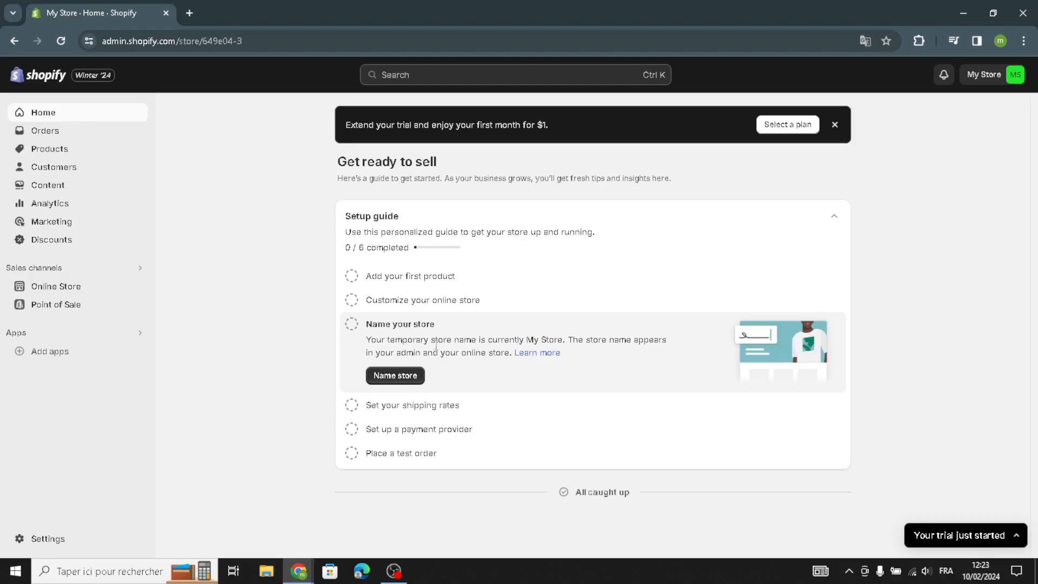
left_click(412, 405)
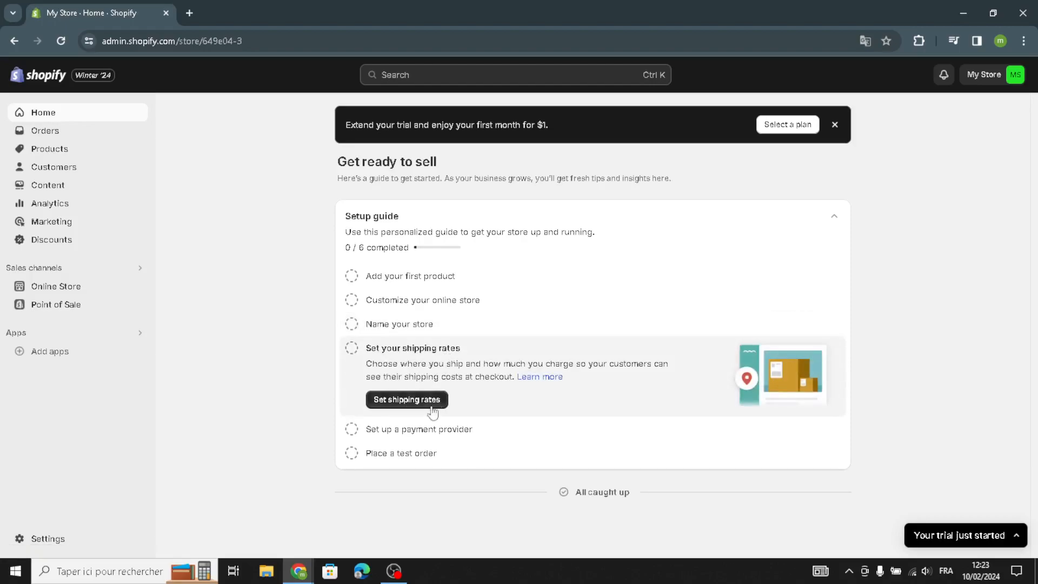
left_click(416, 430)
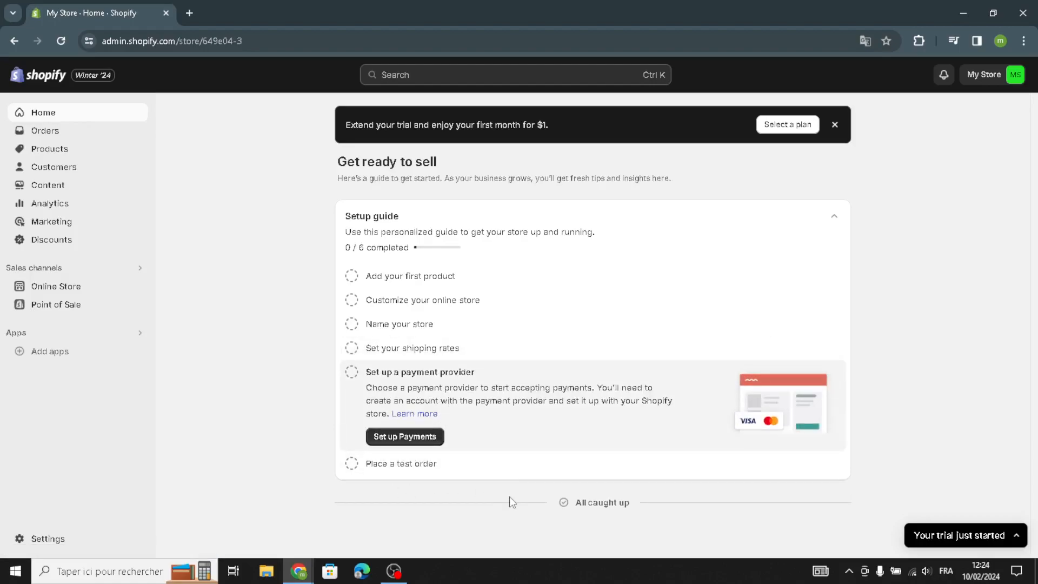
left_click(486, 466)
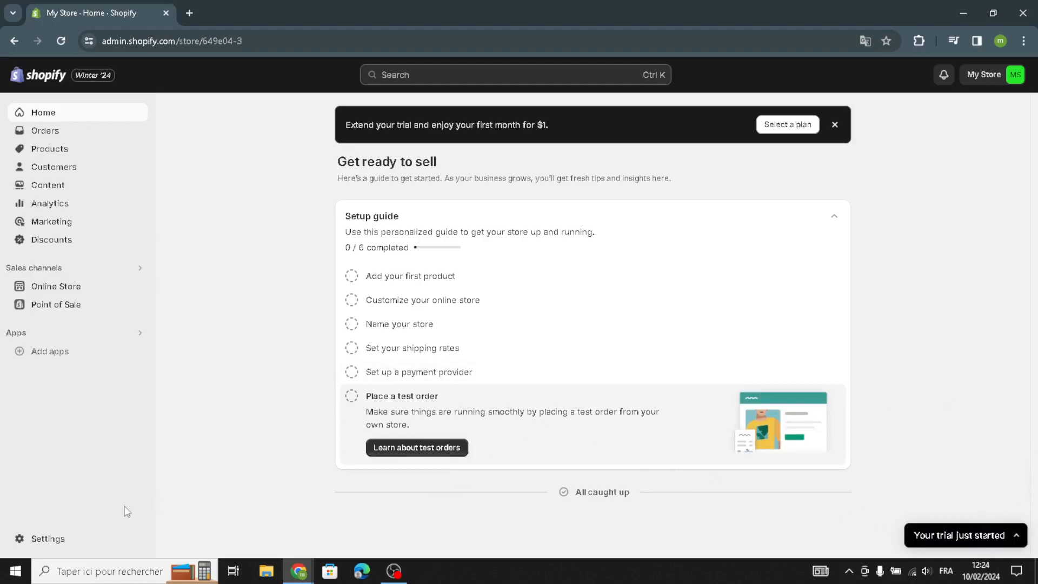
- Open the store settings and review the full store details page, from the profile to the order ID format
left_click(49, 539)
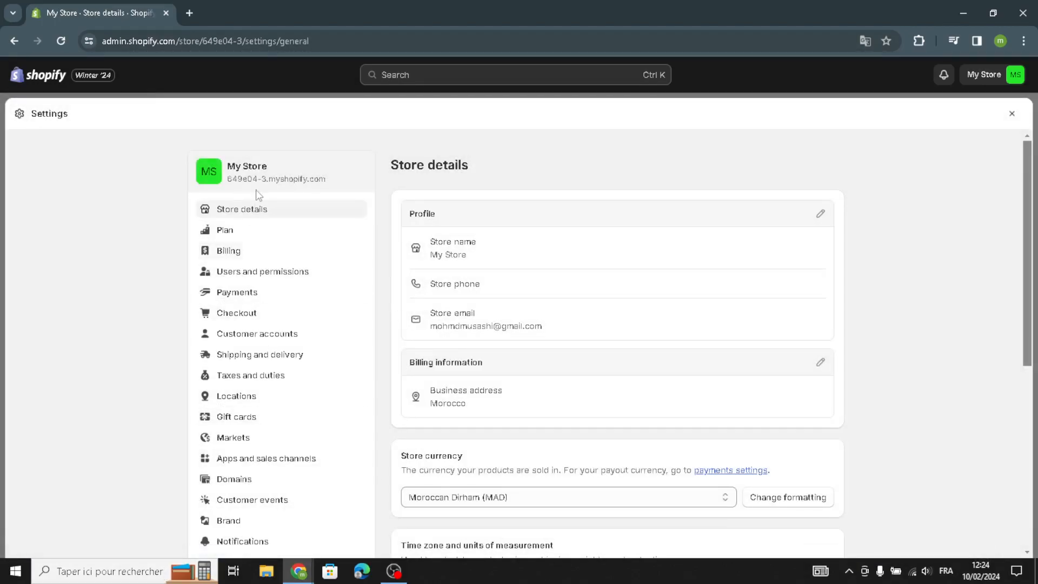
scroll(258, 494, "down", 3)
scroll(259, 494, "up", 3)
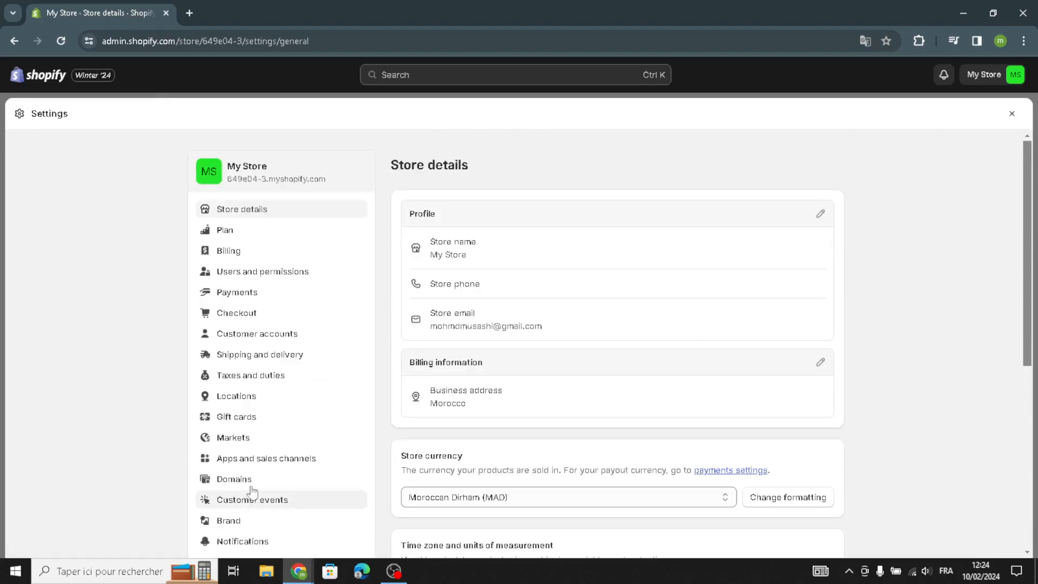
left_click(252, 254)
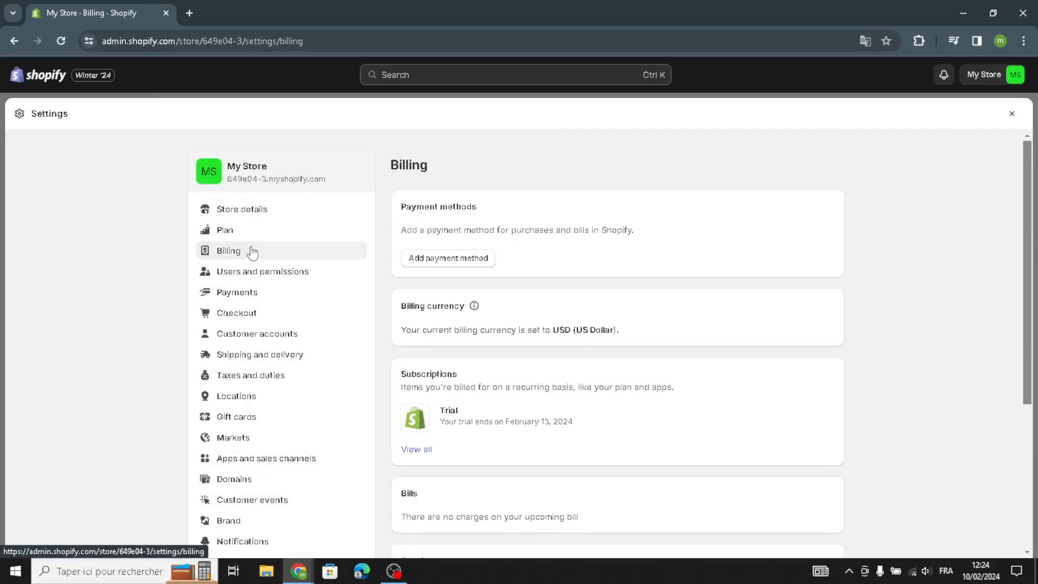
left_click(271, 208)
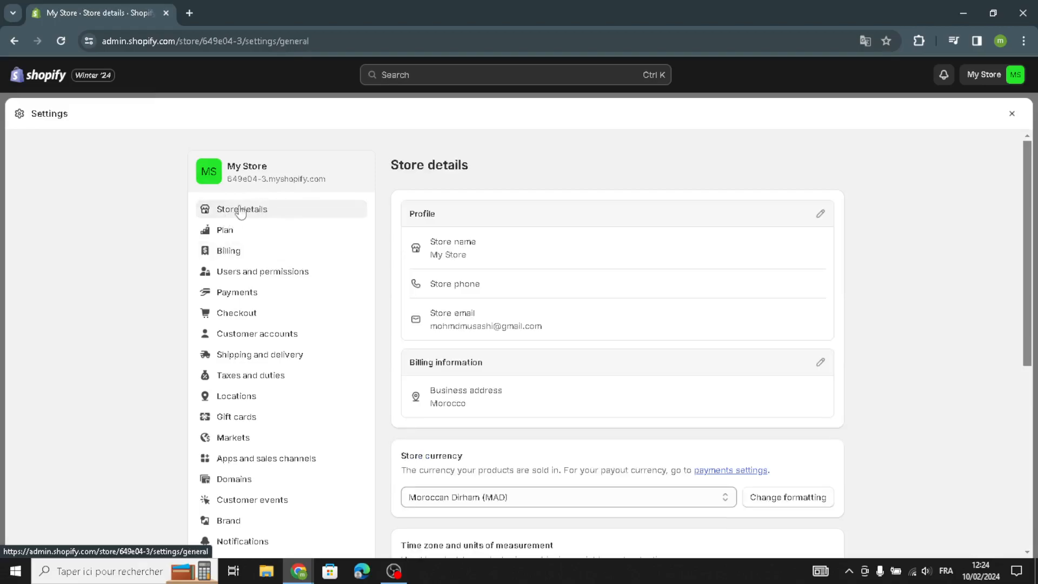
scroll(491, 355, "down", 6)
scroll(492, 355, "up", 6)
scroll(674, 306, "down", 6)
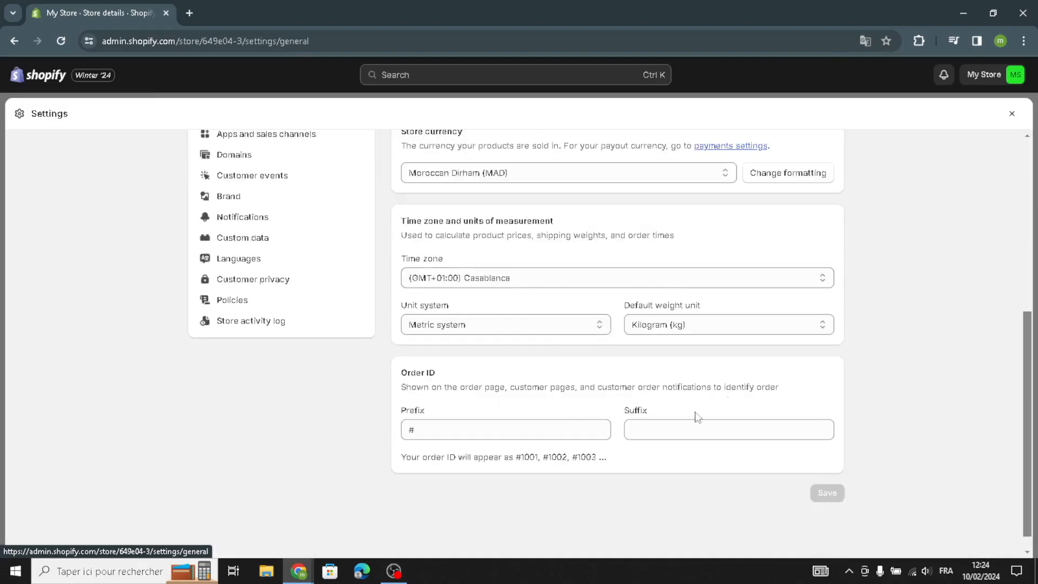
scroll(663, 424, "up", 6)
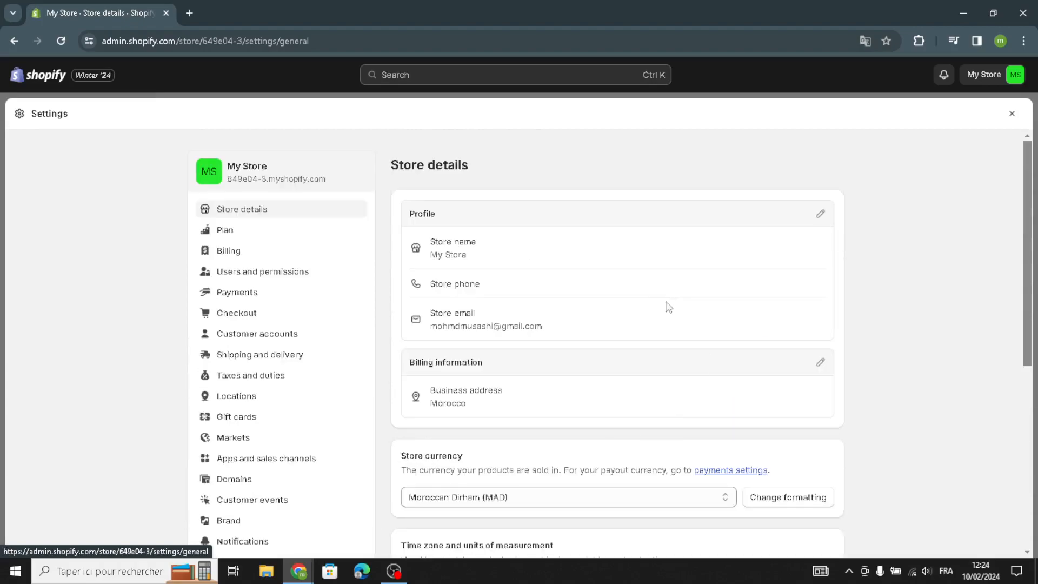
- Open the billing settings, inspect the form for adding a credit card payment method, and close it unfilled
left_click(271, 250)
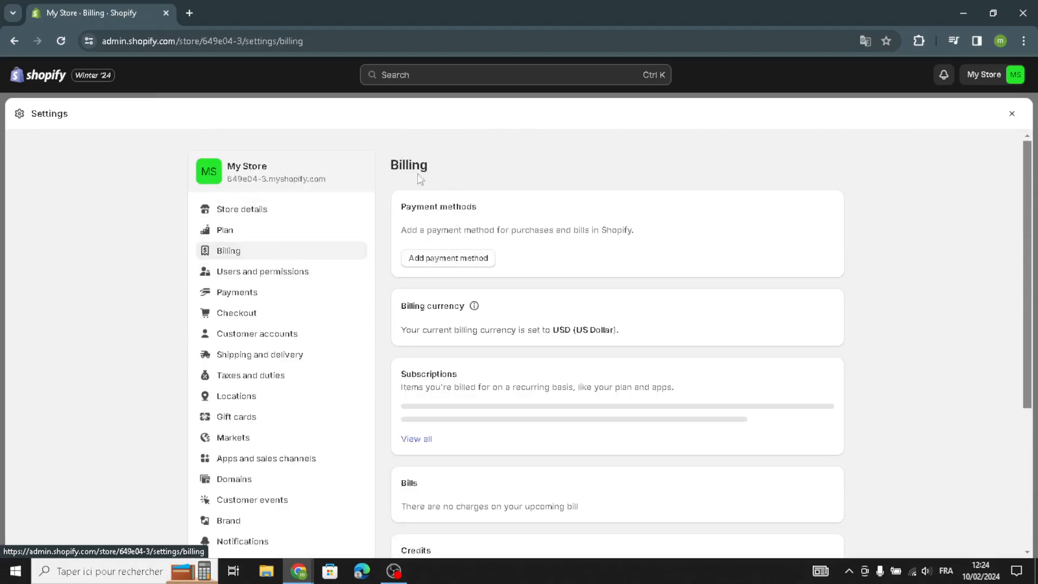
left_click(440, 258)
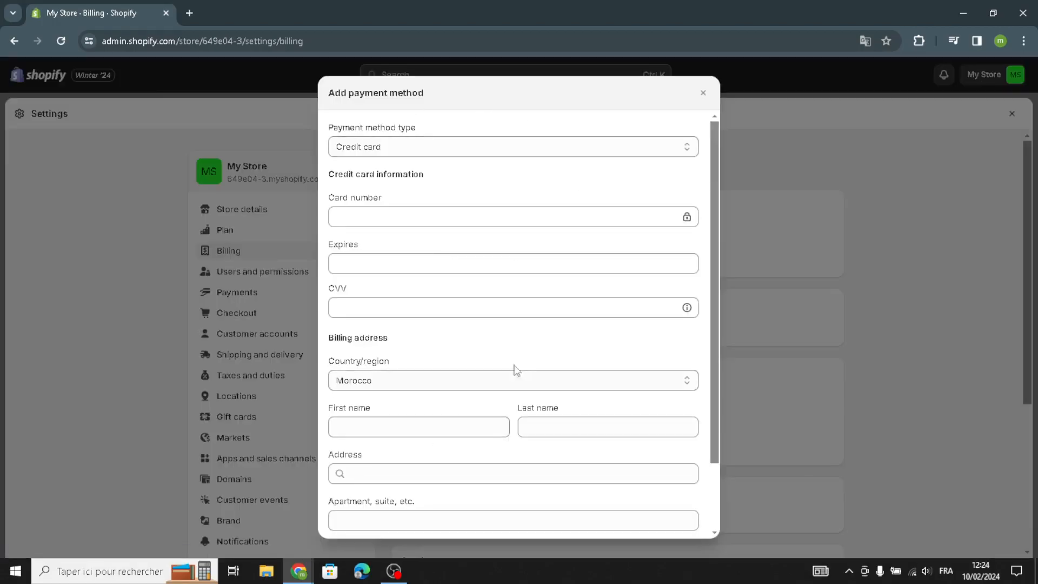
scroll(508, 383, "down", 2)
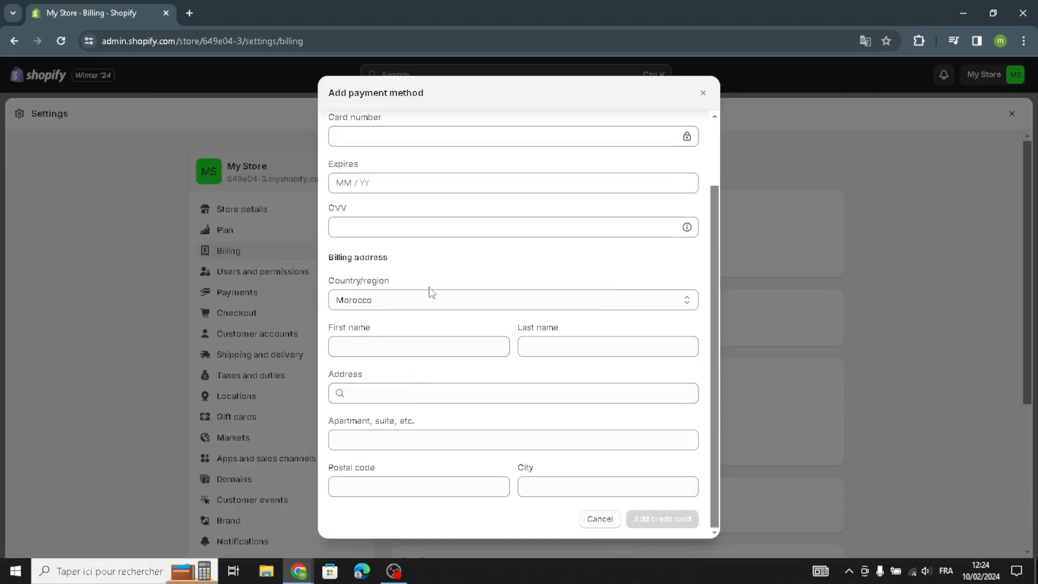
scroll(457, 371, "up", 2)
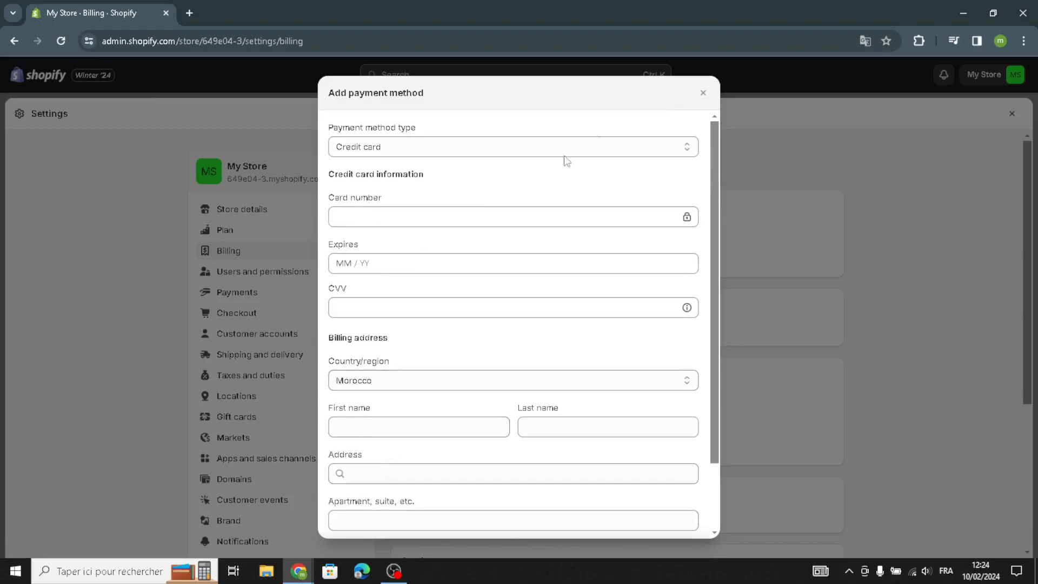
left_click(704, 94)
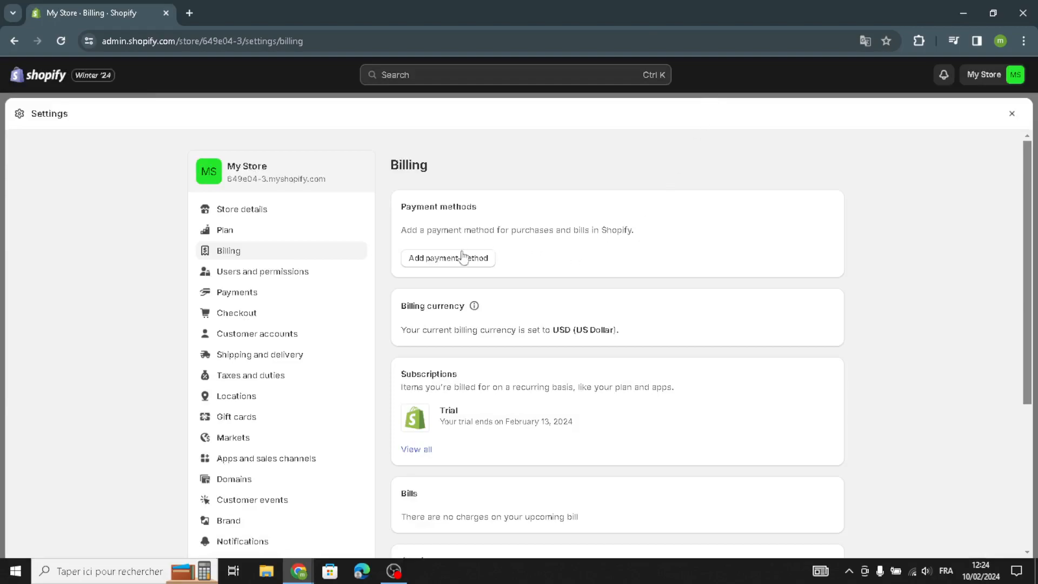
- Review the subscriptions, bills, credits and statement of charges in the billing settings
scroll(566, 360, "down", 4)
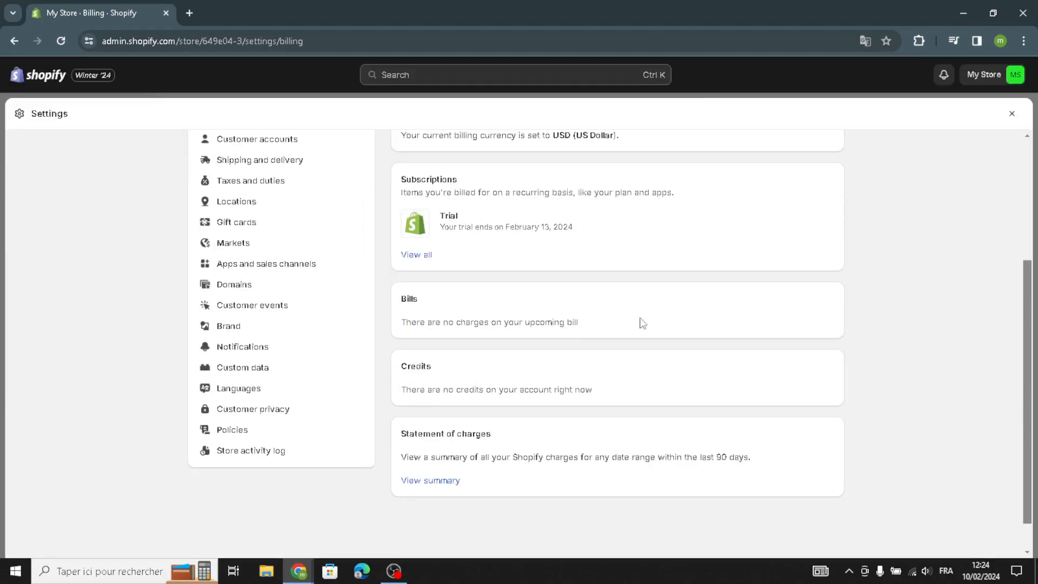
scroll(621, 378, "down", 1)
scroll(637, 421, "up", 5)
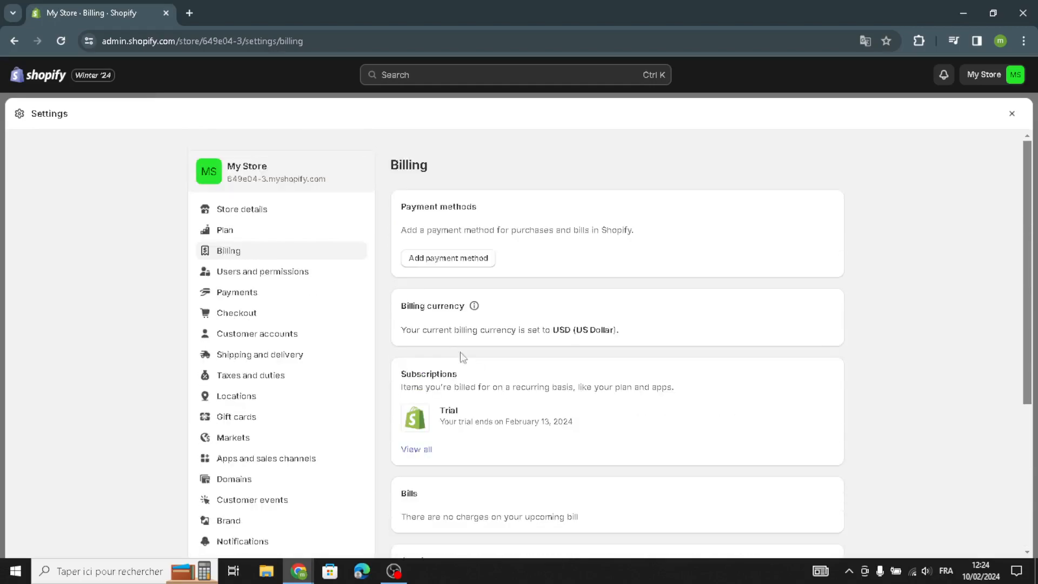
- Open the third-party provider list in the payment settings and view the details of Oceanpayment(Direct)
left_click(259, 293)
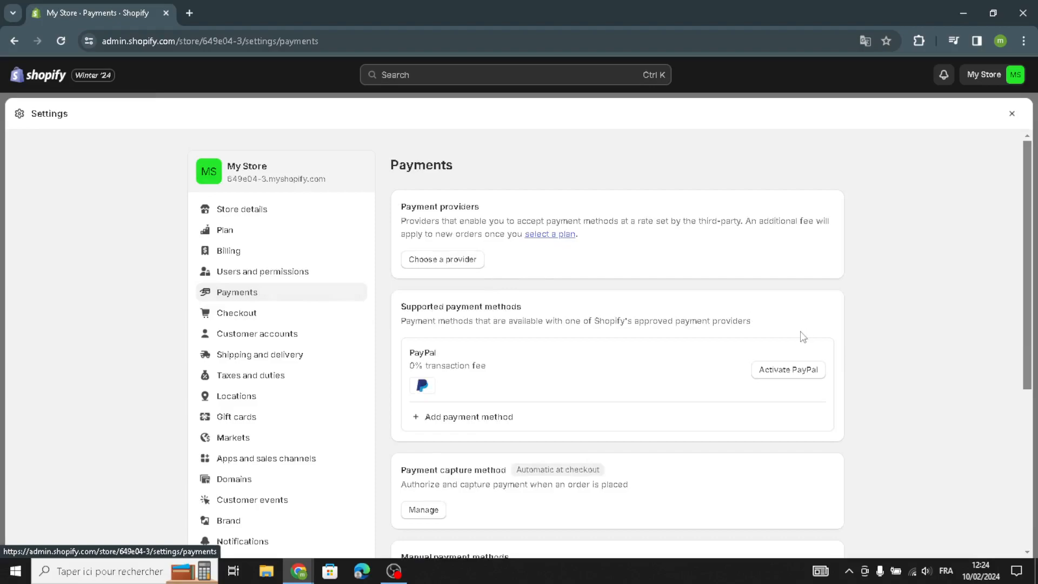
left_click(446, 262)
scroll(703, 354, "down", 5)
scroll(688, 351, "up", 5)
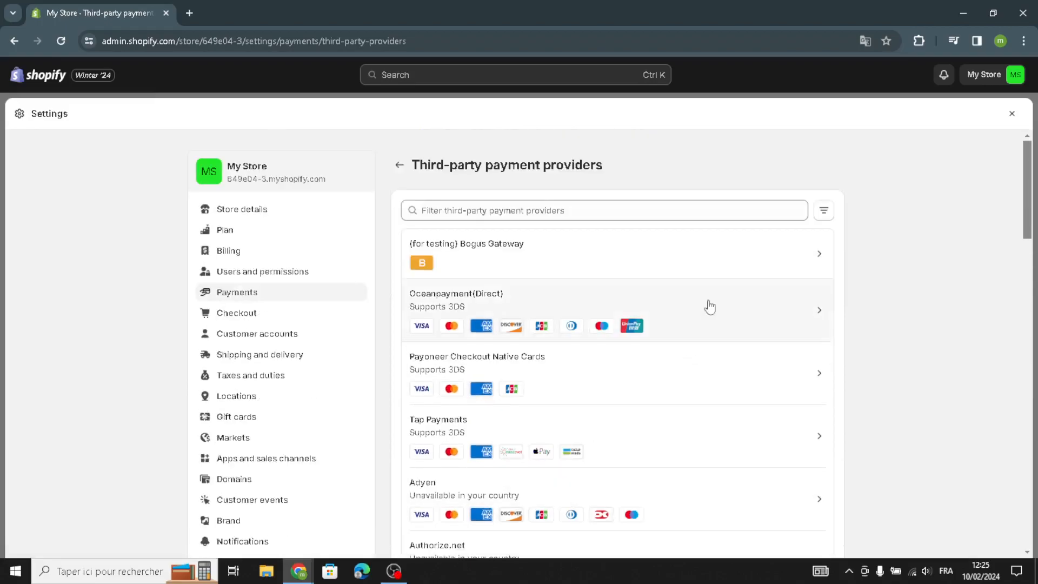
left_click(785, 326)
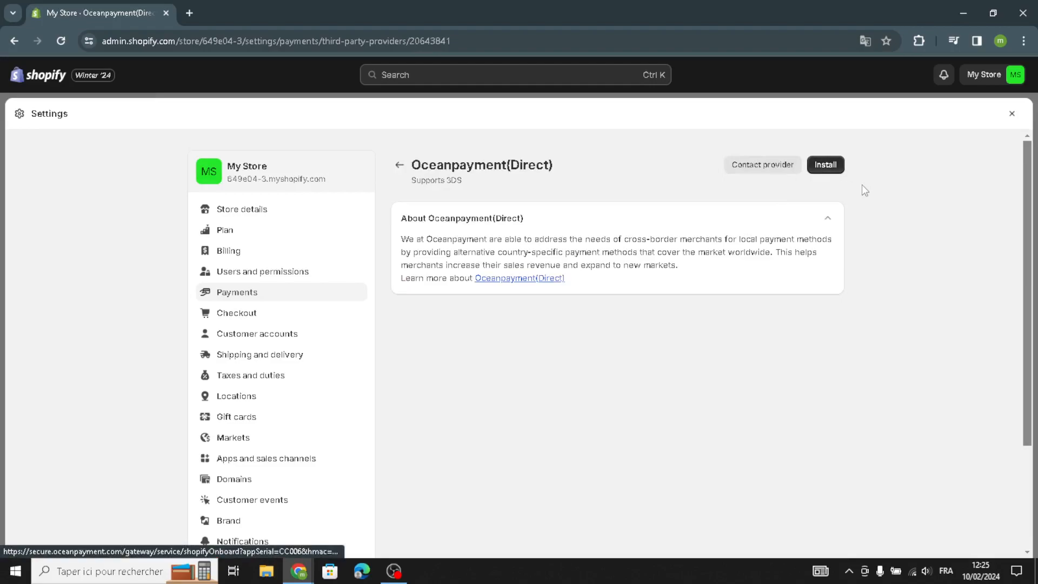
- Go back to the third-party provider list, browse the other providers, and return to the payment settings
left_click(398, 165)
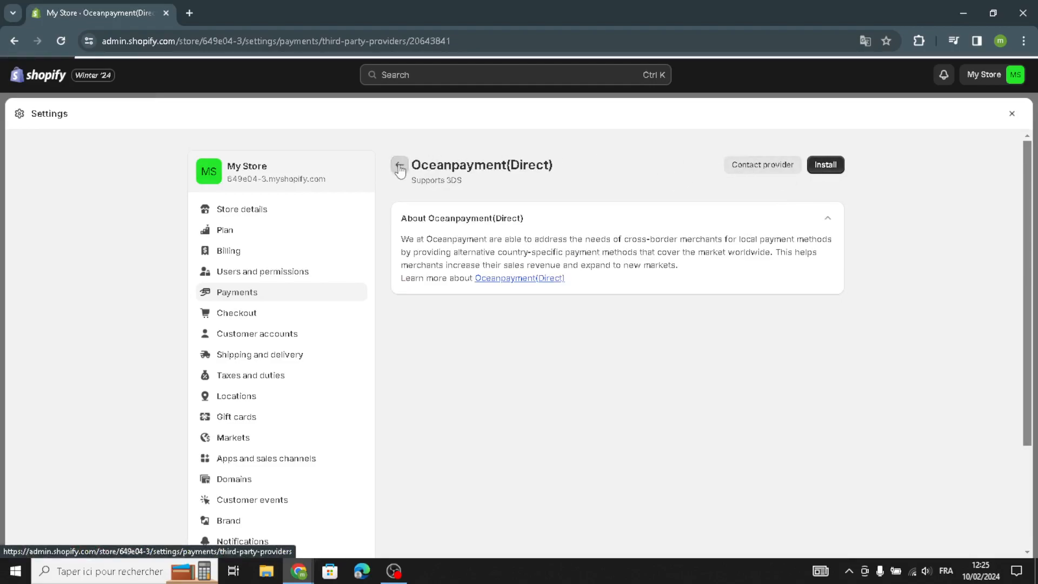
scroll(482, 342, "down", 13)
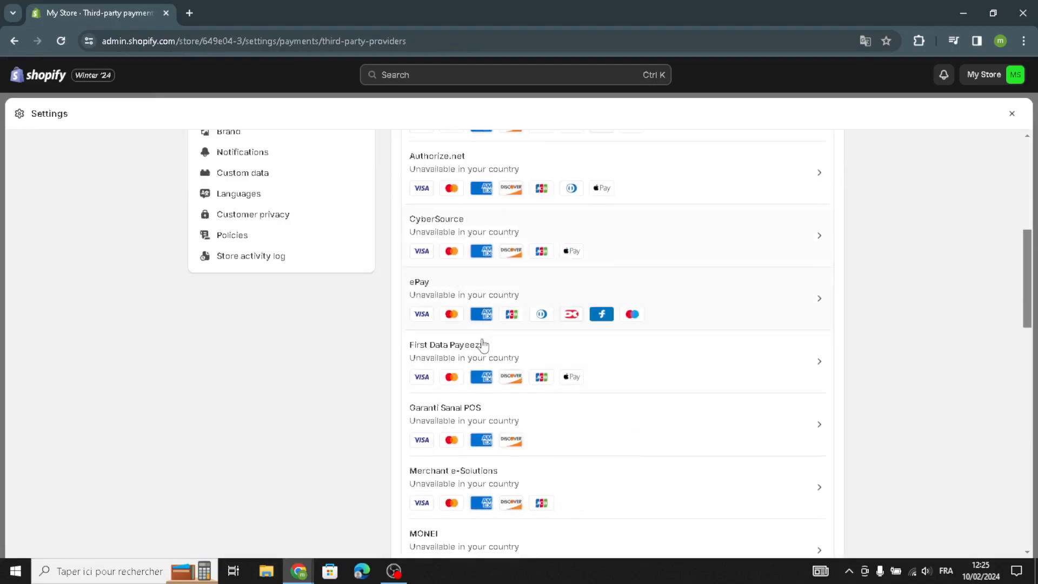
scroll(489, 339, "up", 15)
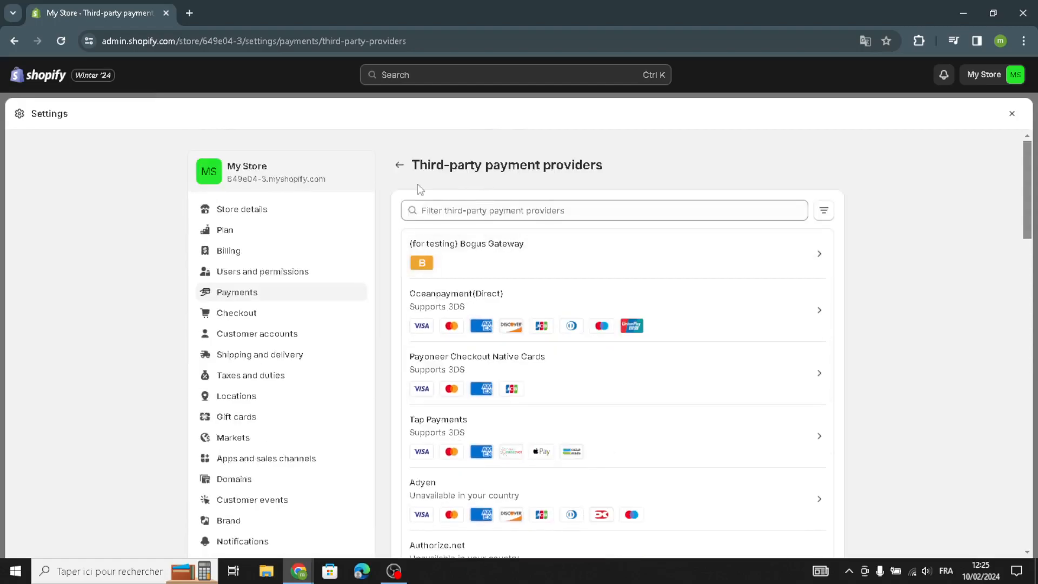
left_click(399, 168)
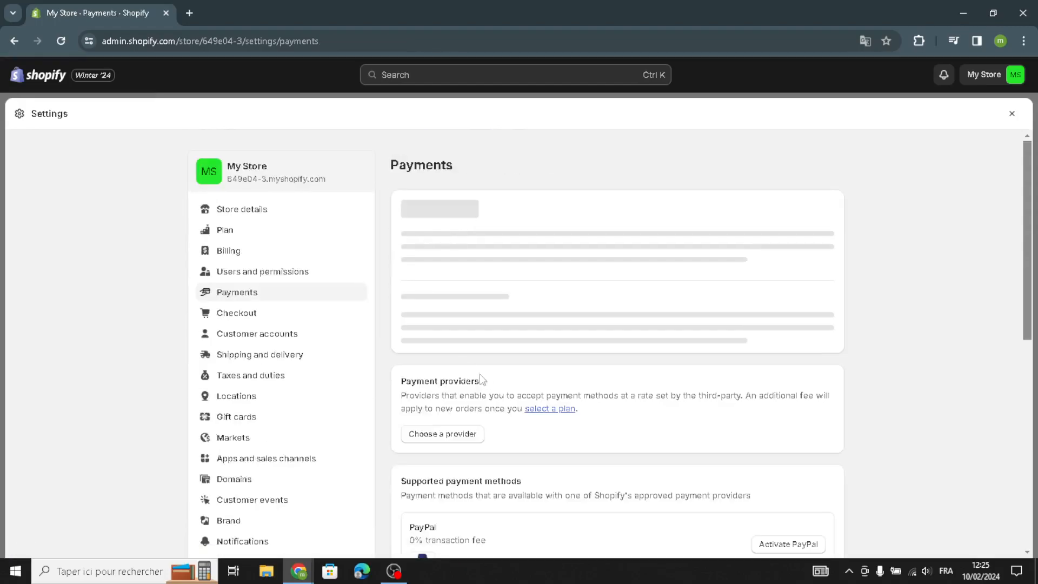
- View the payment capture method options in the payment settings and cancel without changing them
scroll(465, 364, "down", 8)
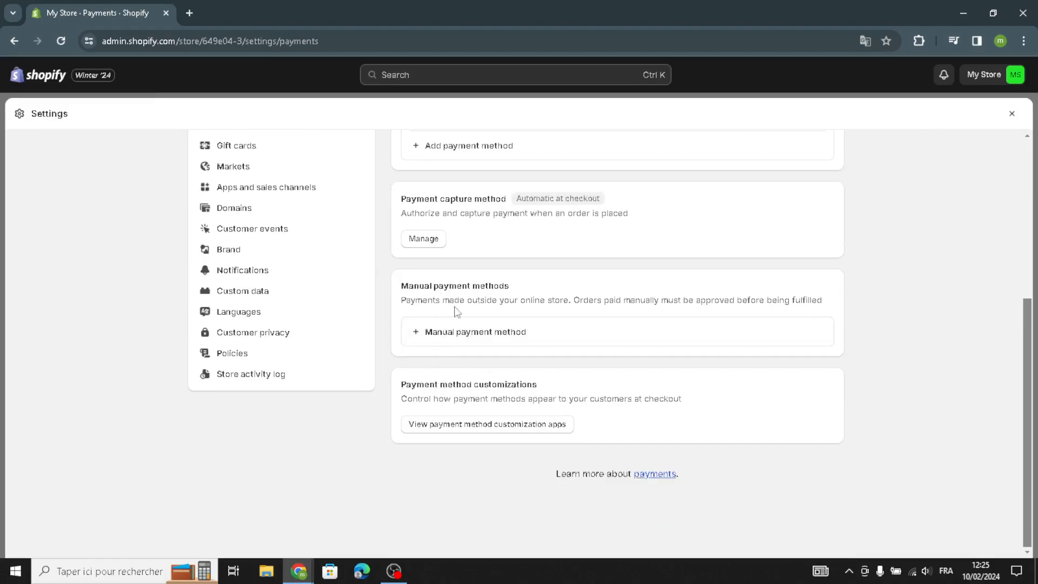
scroll(457, 311, "up", 2)
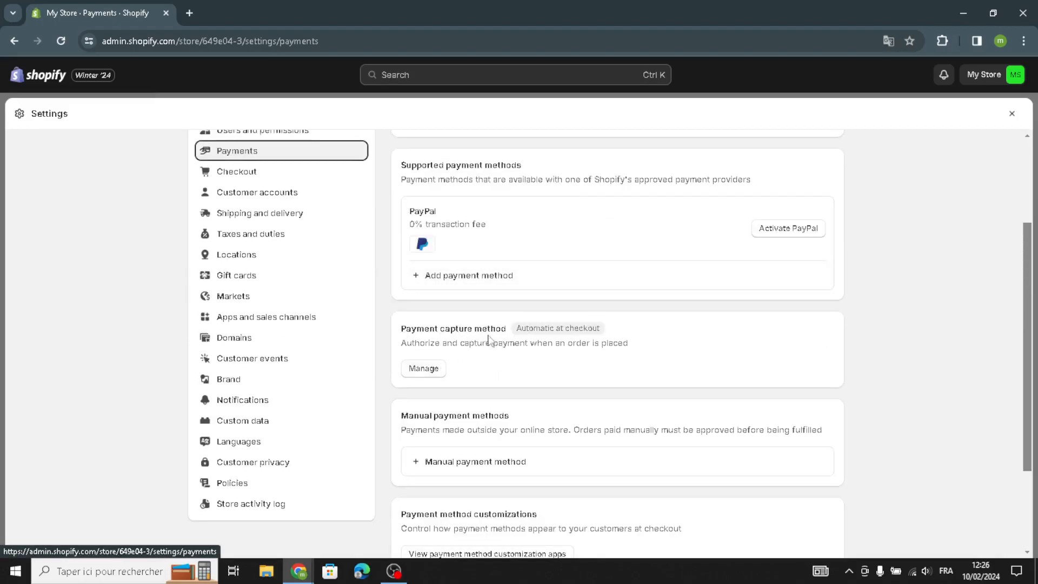
left_click(424, 369)
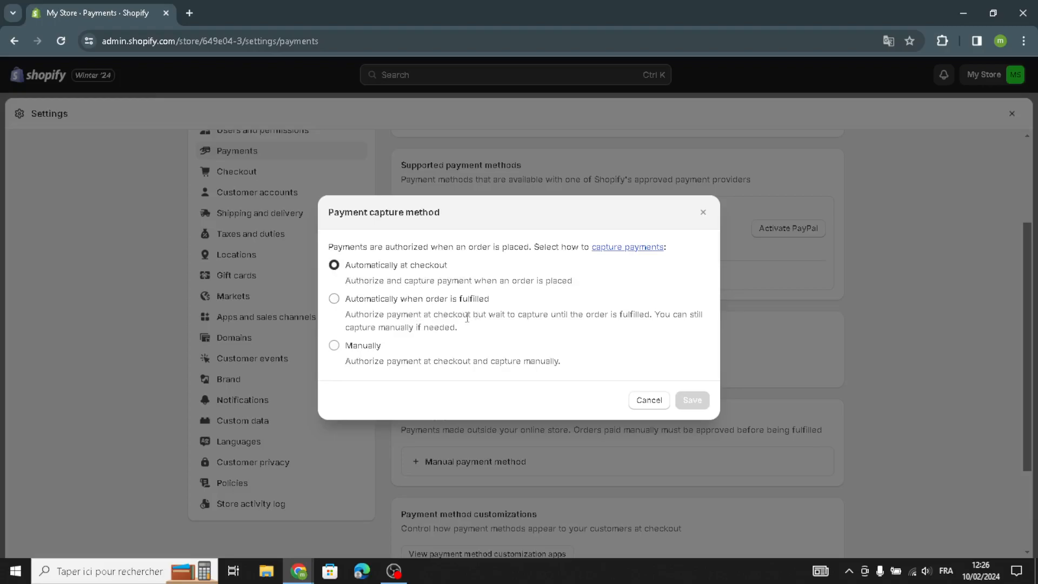
left_click(645, 401)
- View the manual payment method choices and close the list without adding one
scroll(489, 416, "down", 3)
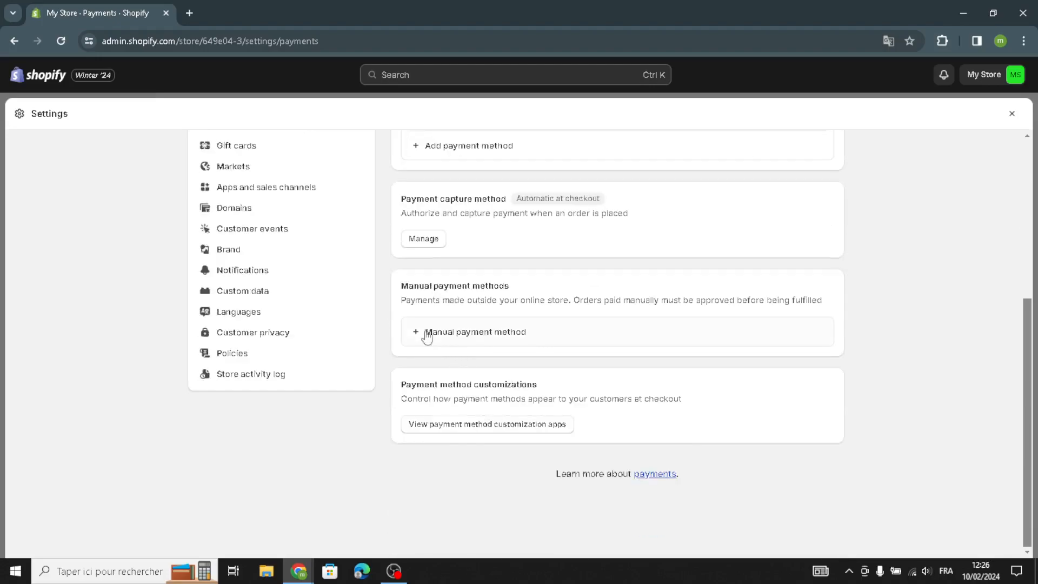
left_click(437, 335)
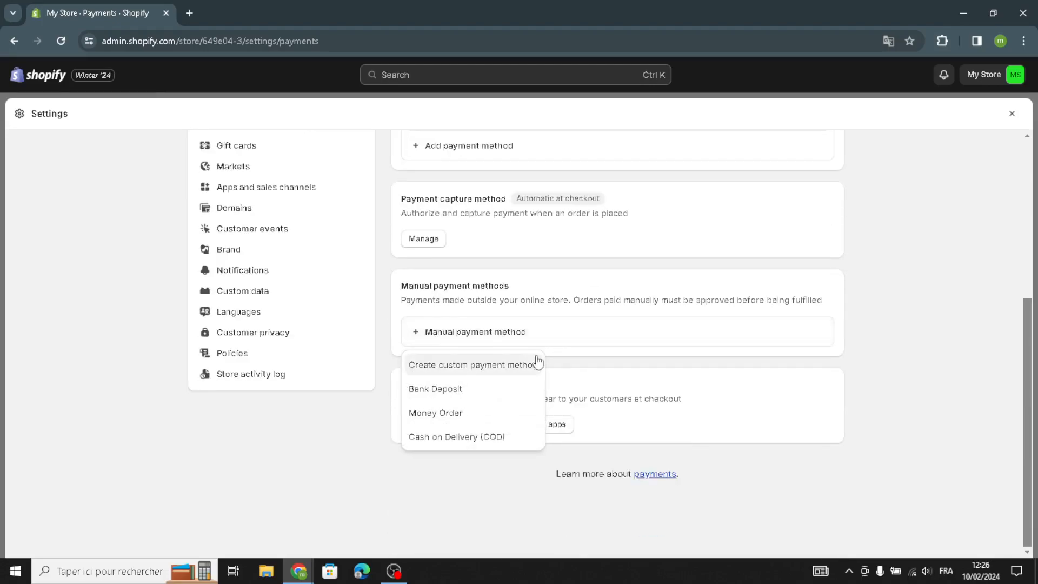
left_click(405, 465)
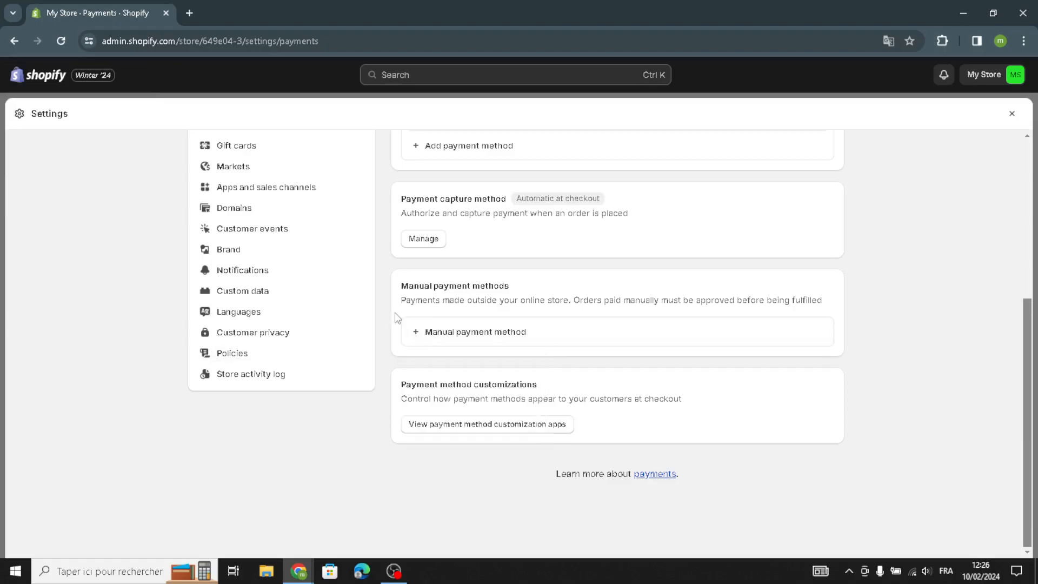
- Open the checkout settings, try Email as the customer contact method, and restore Phone number or email
scroll(400, 316, "up", 5)
left_click(287, 309)
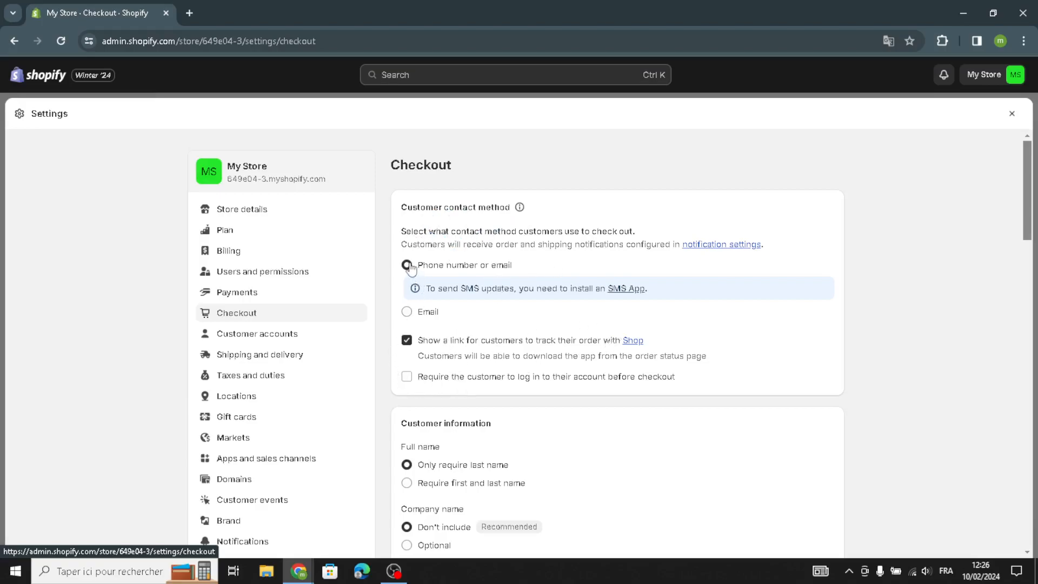
left_click(407, 314)
left_click(407, 266)
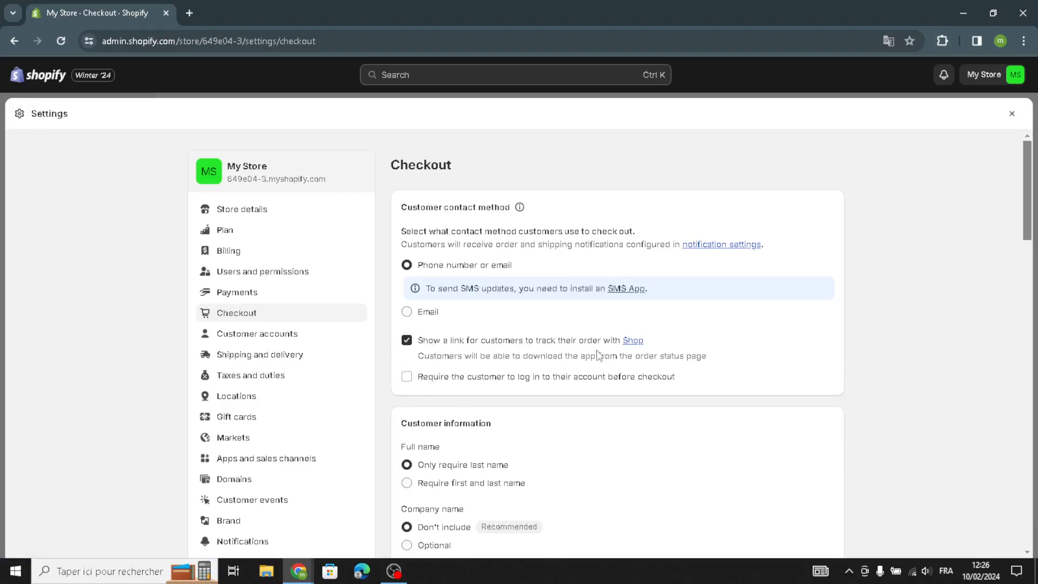
- Try requiring customers to log in to their account before checkout, and clear the option again
left_click(406, 377)
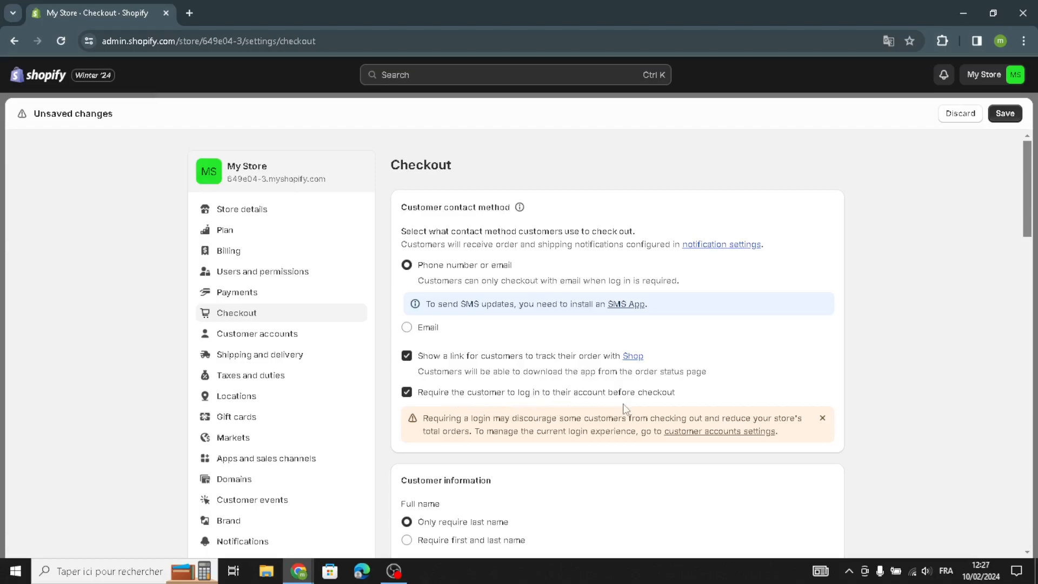
left_click(406, 392)
scroll(507, 439, "down", 3)
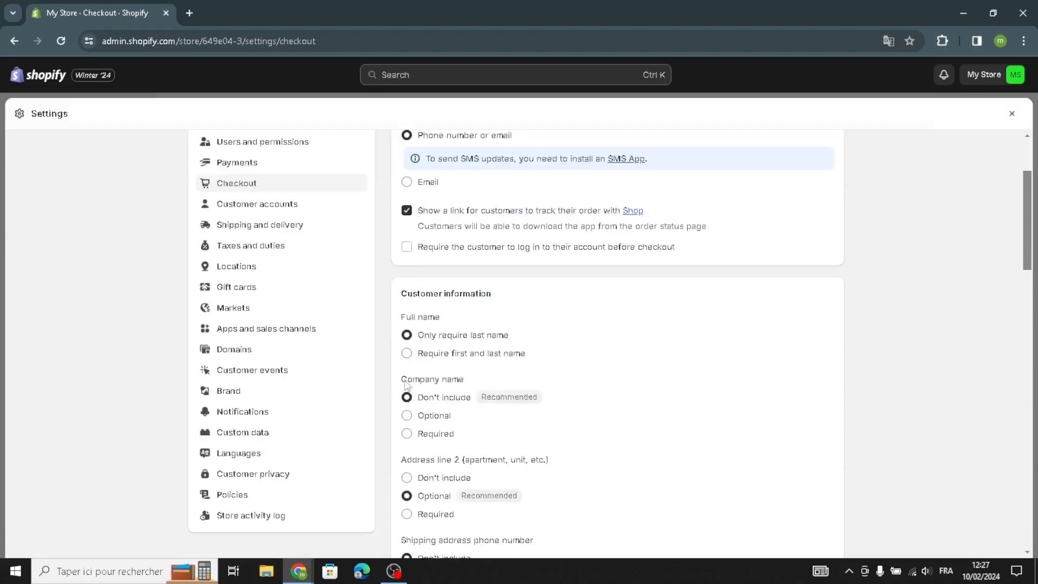
- Try preselecting the email sign-up in the checkout marketing options, and clear the option again
scroll(400, 327, "down", 1)
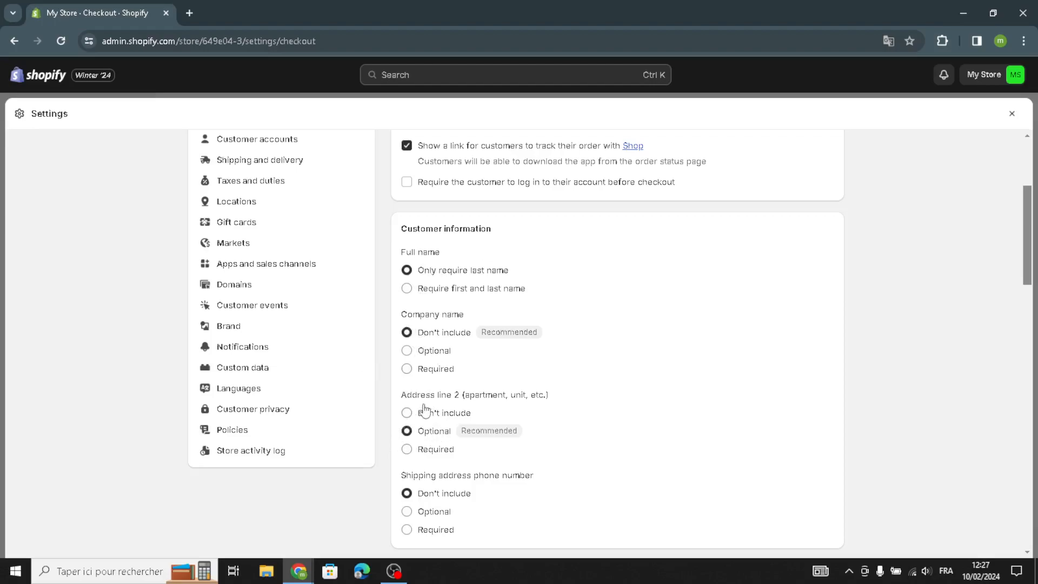
scroll(491, 463, "down", 1)
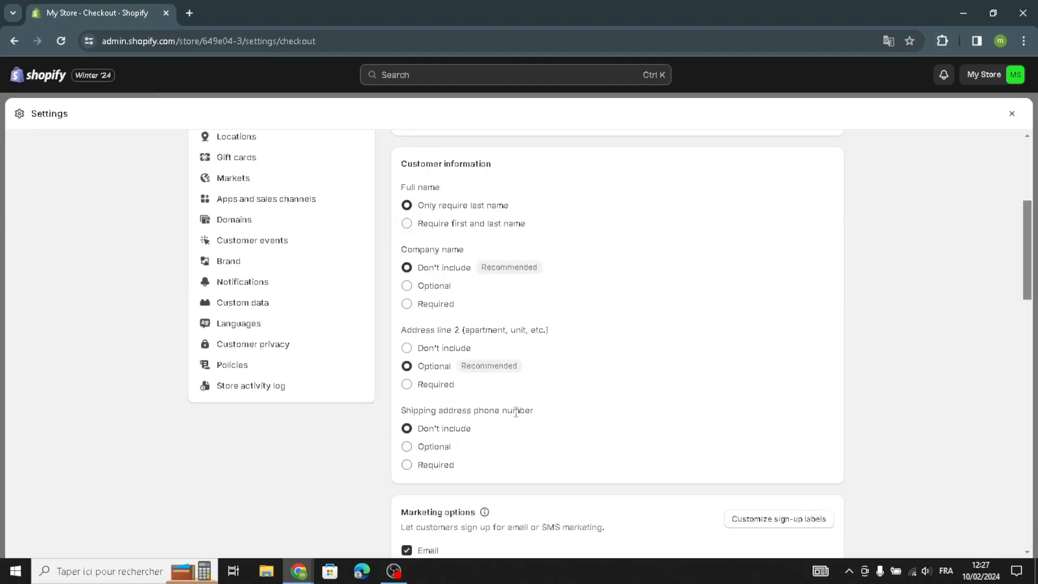
scroll(482, 438, "down", 3)
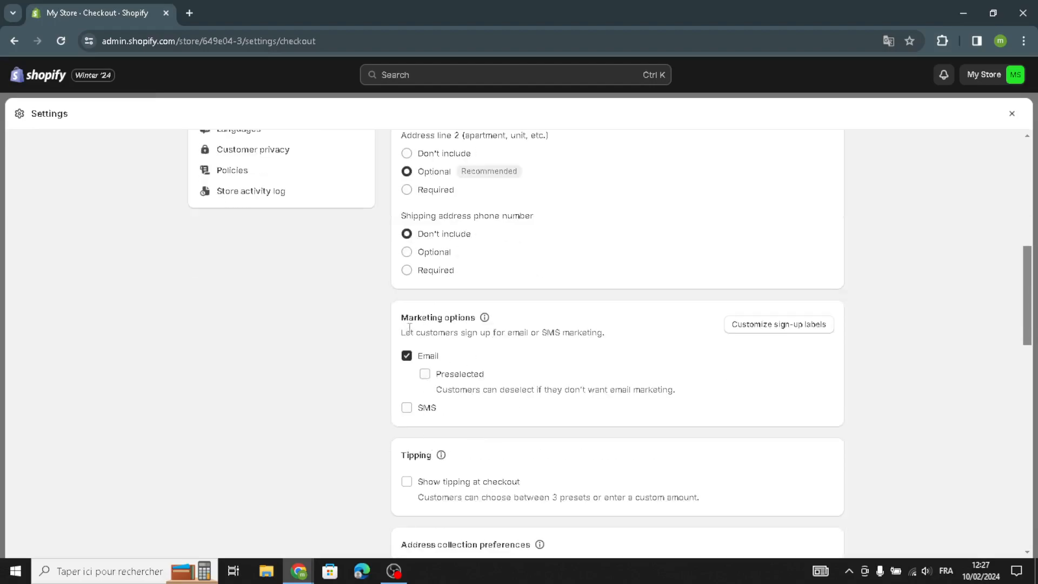
left_click(425, 378)
left_click(426, 378)
- Review the remaining checkout settings, from tipping, address collection and order processing to the checkout language and rules
scroll(456, 445, "down", 2)
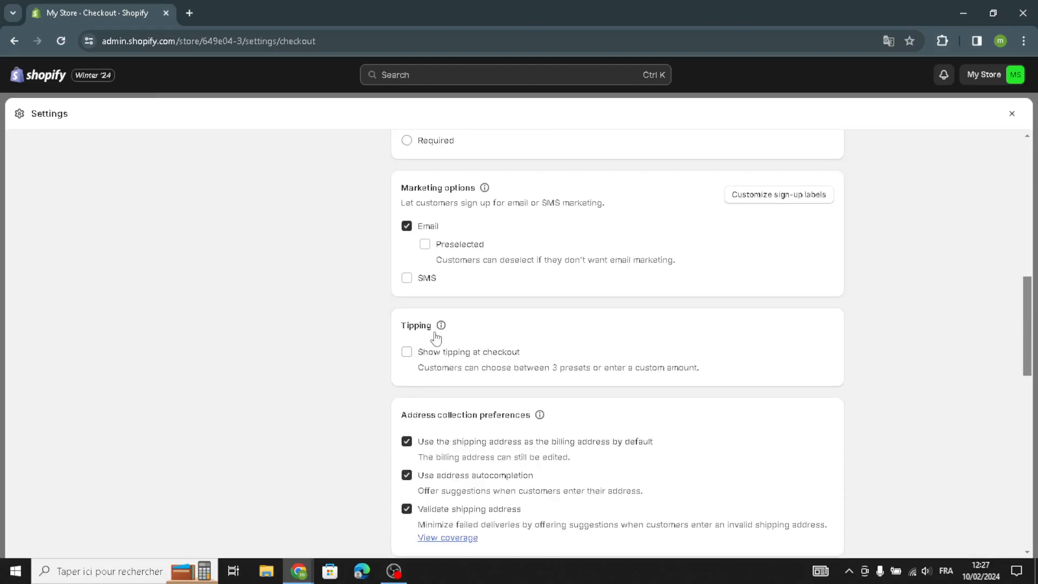
scroll(470, 467, "down", 1)
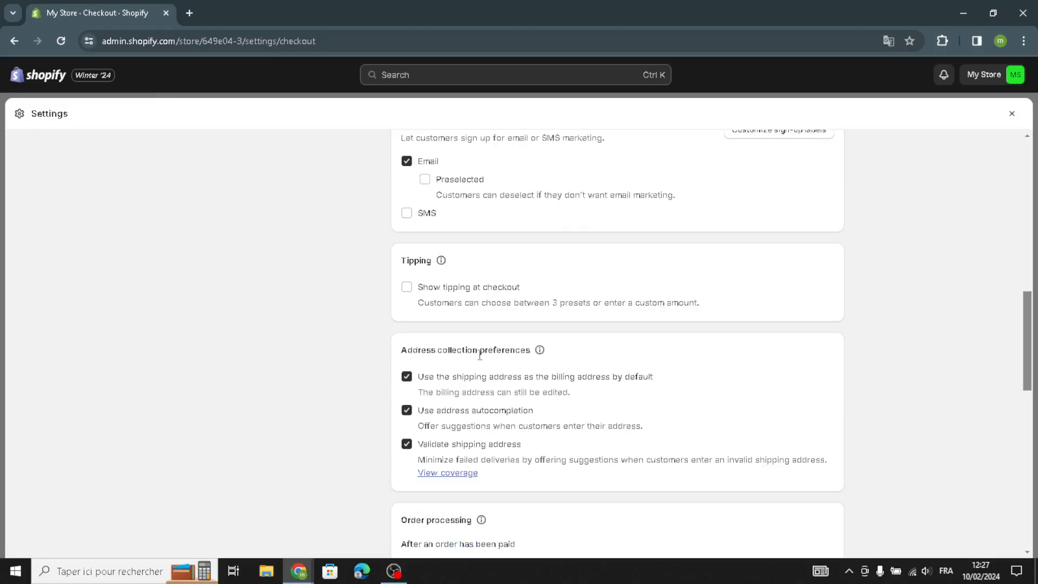
scroll(519, 381, "down", 2)
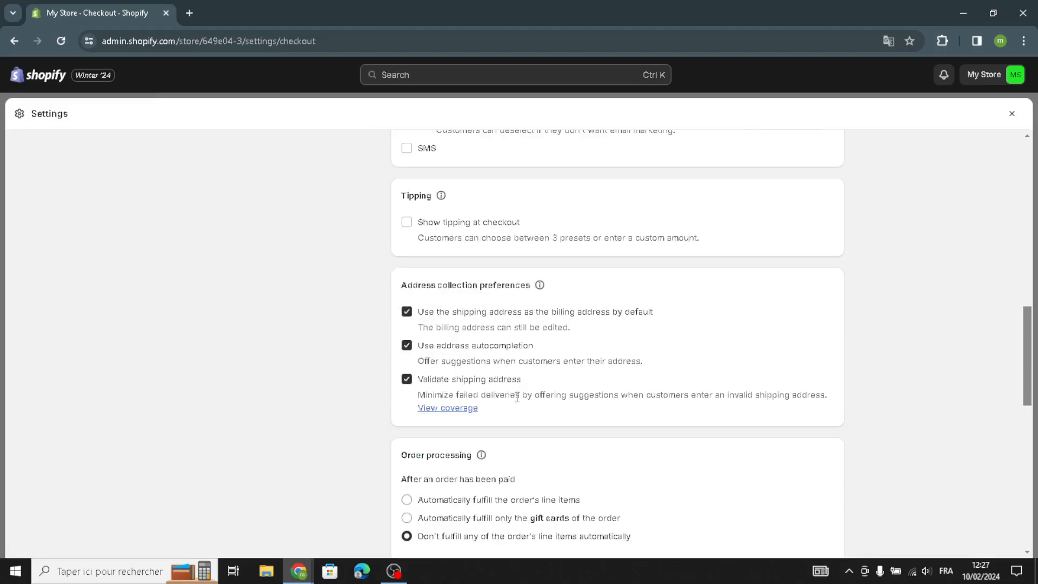
scroll(432, 386, "down", 1)
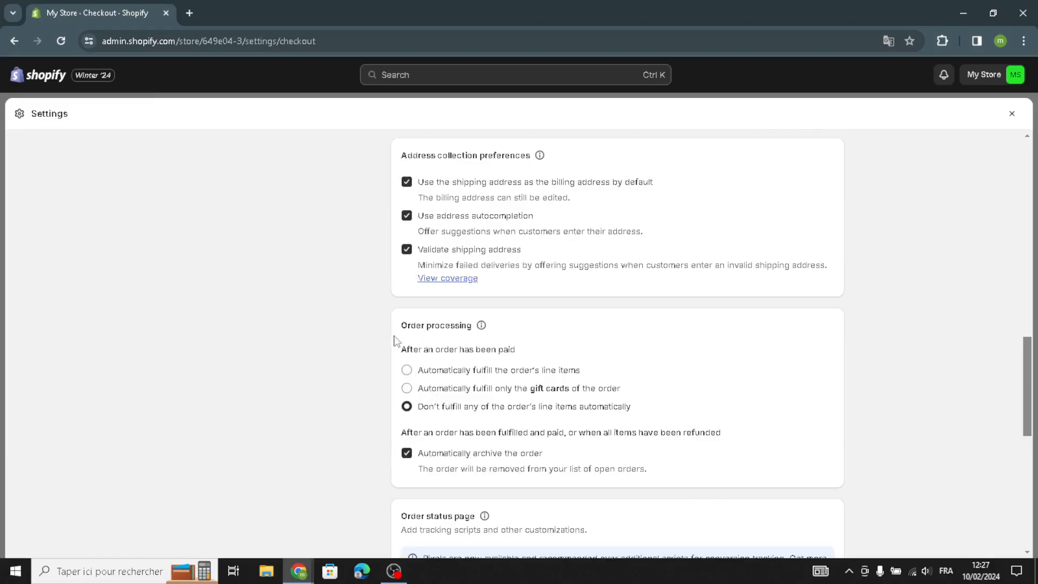
scroll(432, 363, "down", 6)
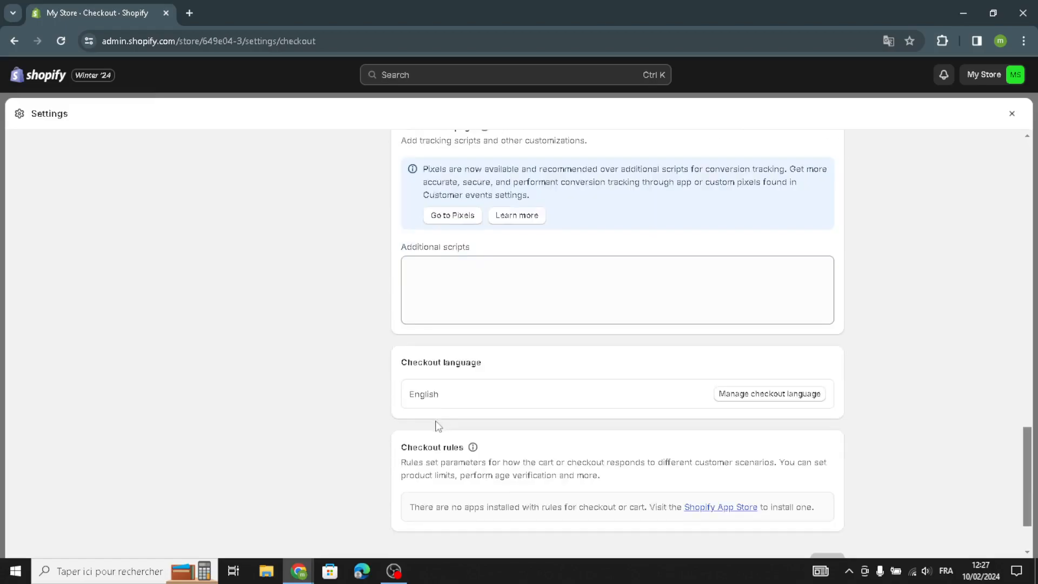
scroll(432, 438, "up", 20)
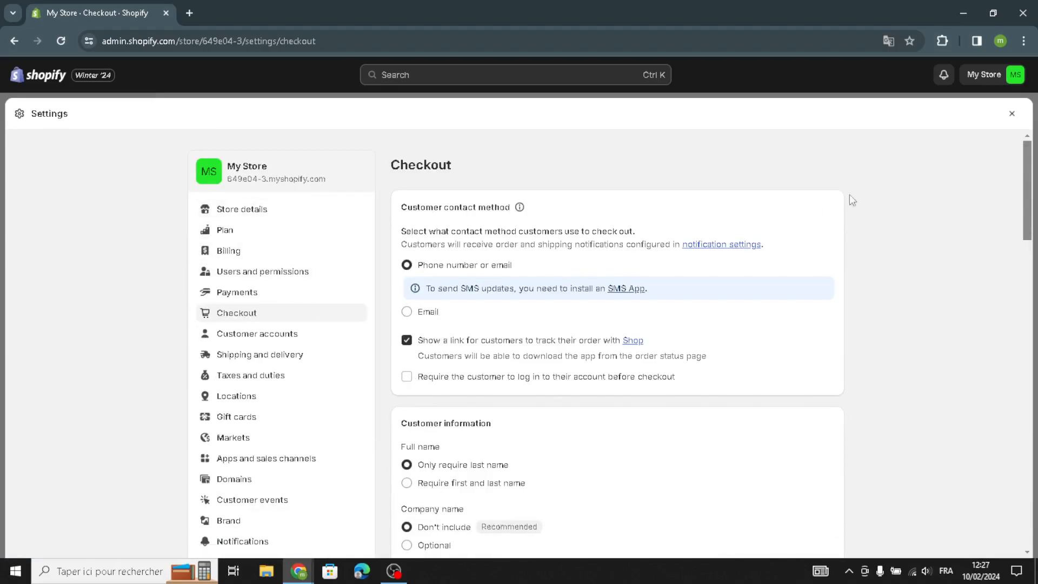
- Open the customer accounts settings and review the login experience, self-serve returns, URL and classic account sections
scroll(308, 351, "down", 1)
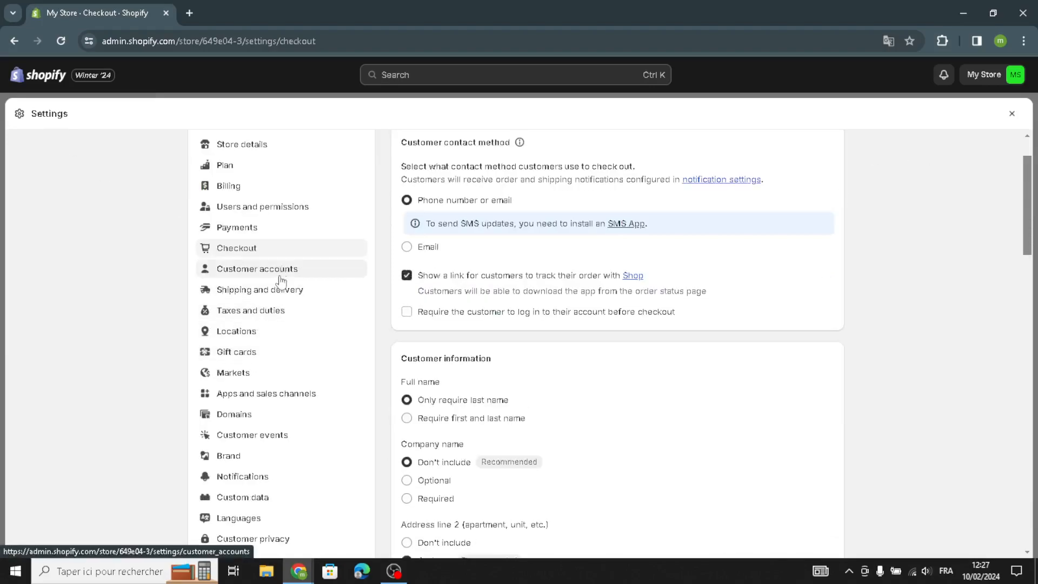
left_click(250, 273)
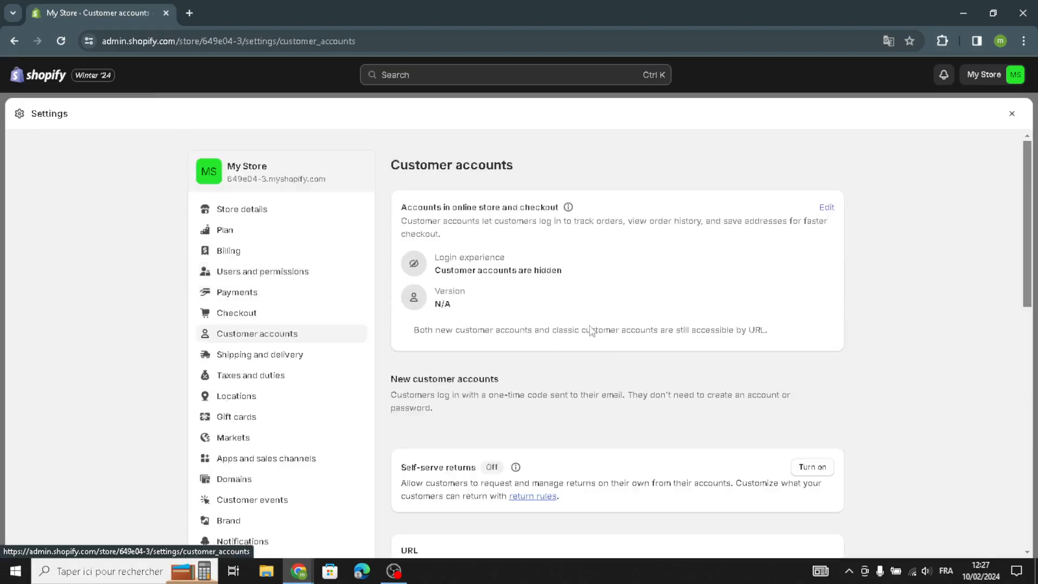
scroll(597, 341, "down", 5)
scroll(540, 365, "up", 5)
scroll(544, 370, "down", 7)
scroll(556, 325, "up", 2)
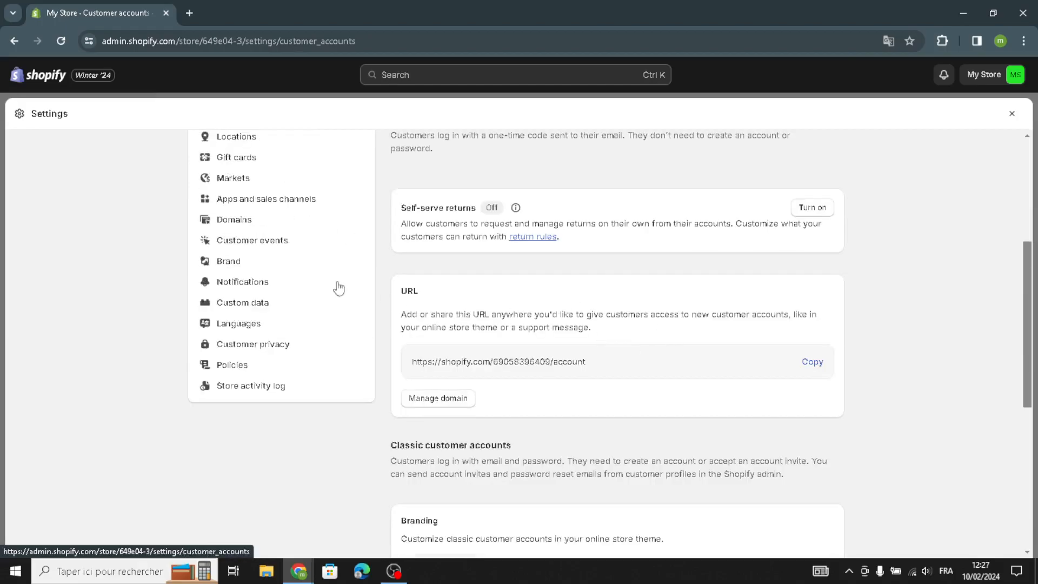
- In the domain settings, search for electronicsizn as a new domain to buy and compare the offered extensions and prices
left_click(317, 226)
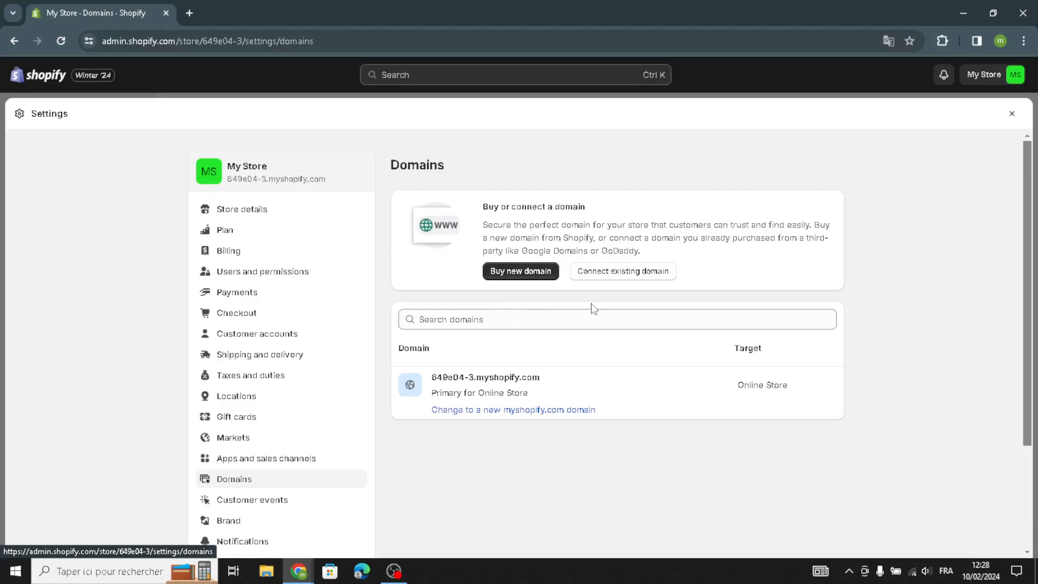
left_click(522, 271)
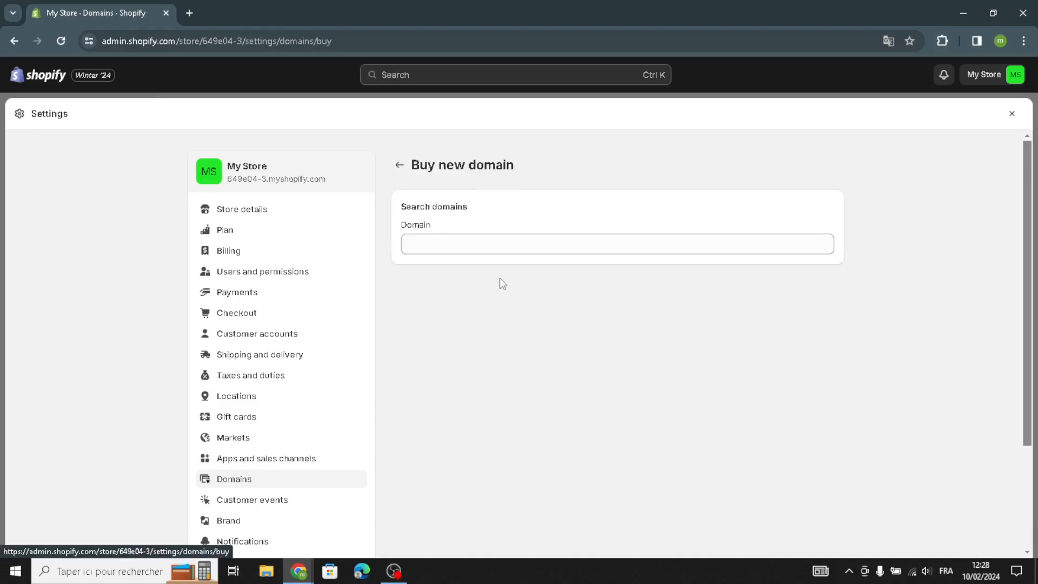
left_click(447, 244)
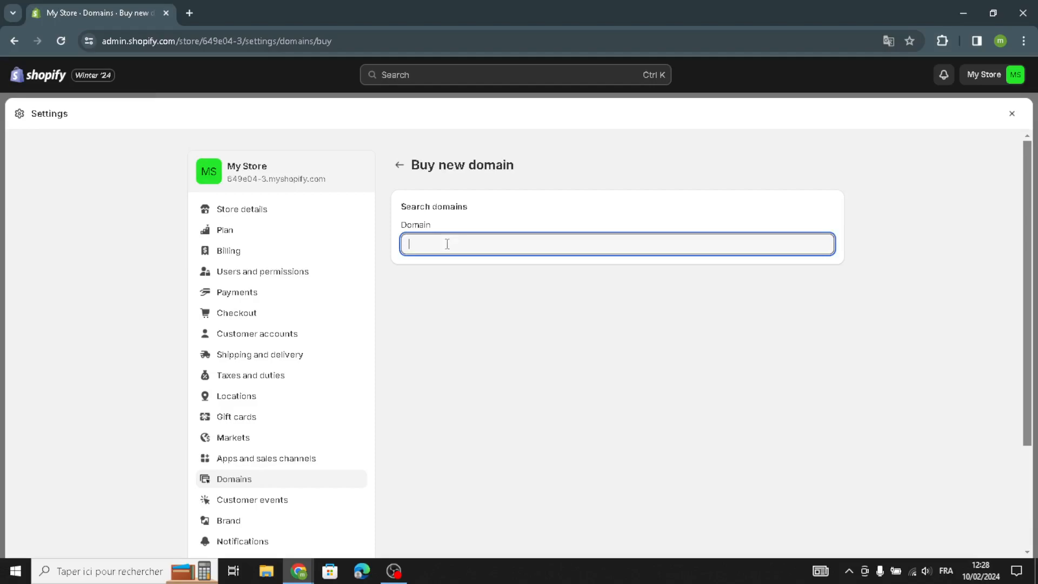
type("electroni")
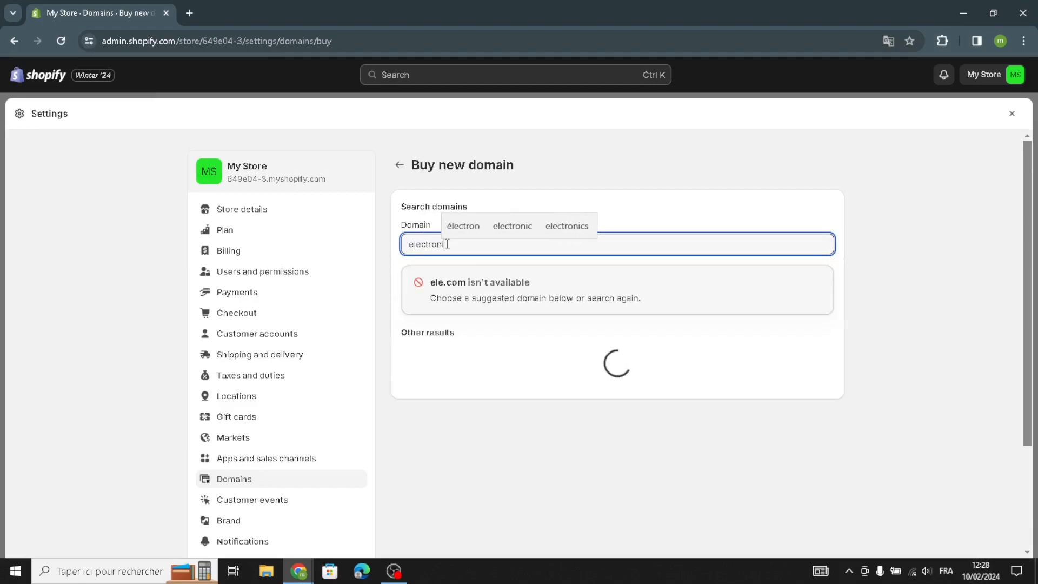
type("csizn")
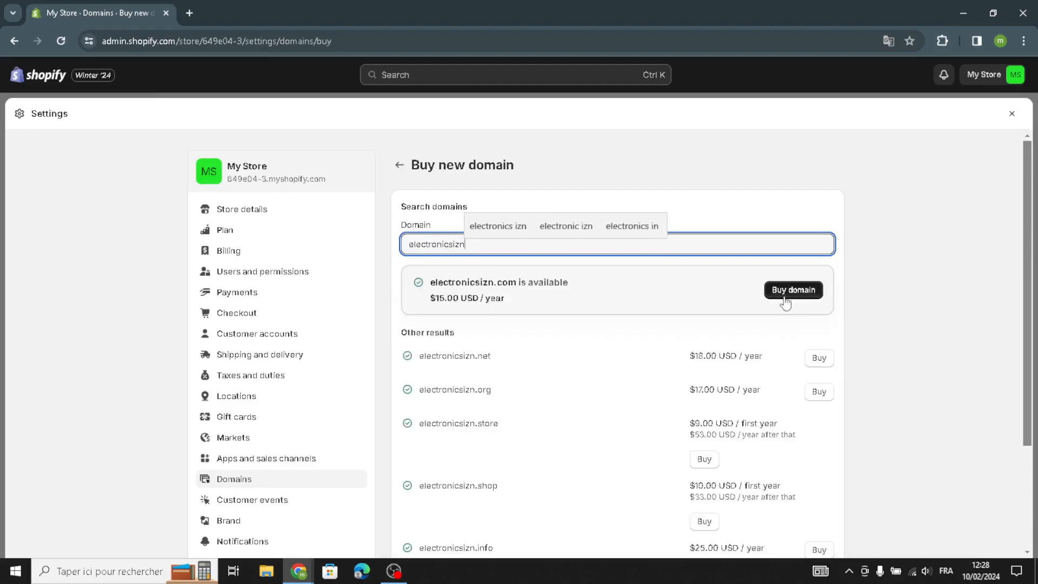
scroll(621, 333, "down", 1)
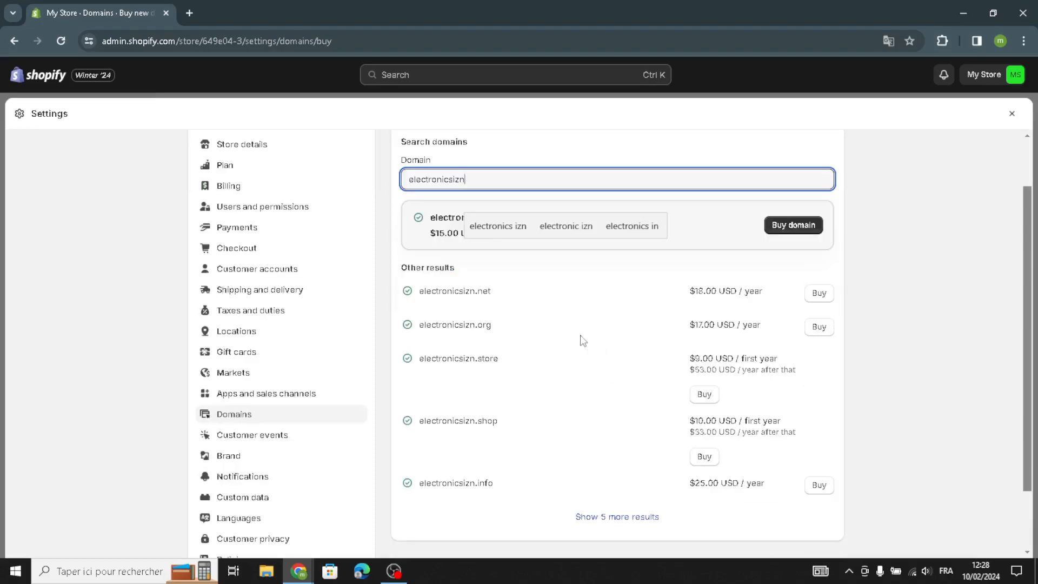
scroll(713, 346, "up", 1)
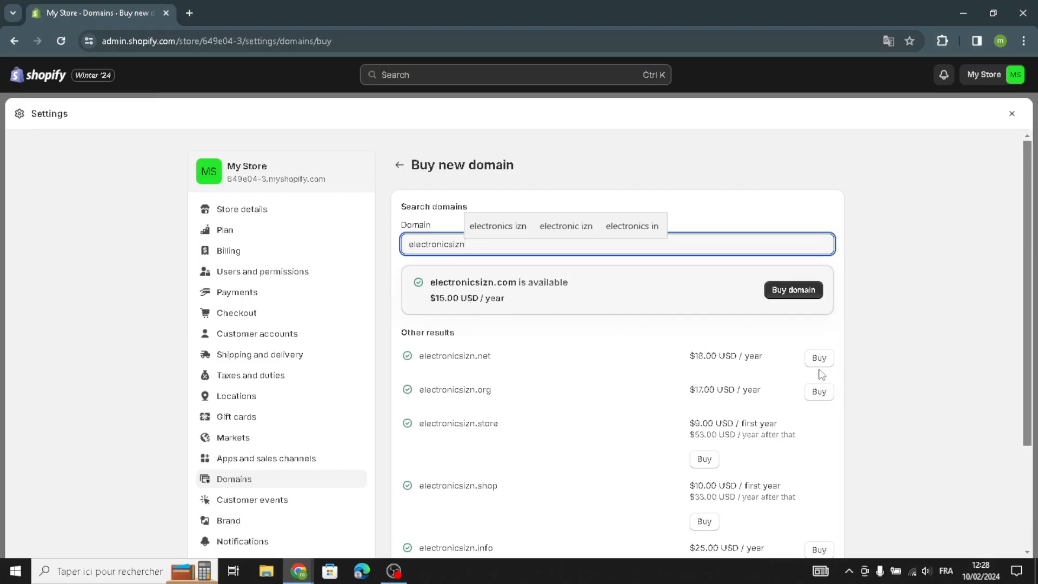
scroll(496, 353, "down", 2)
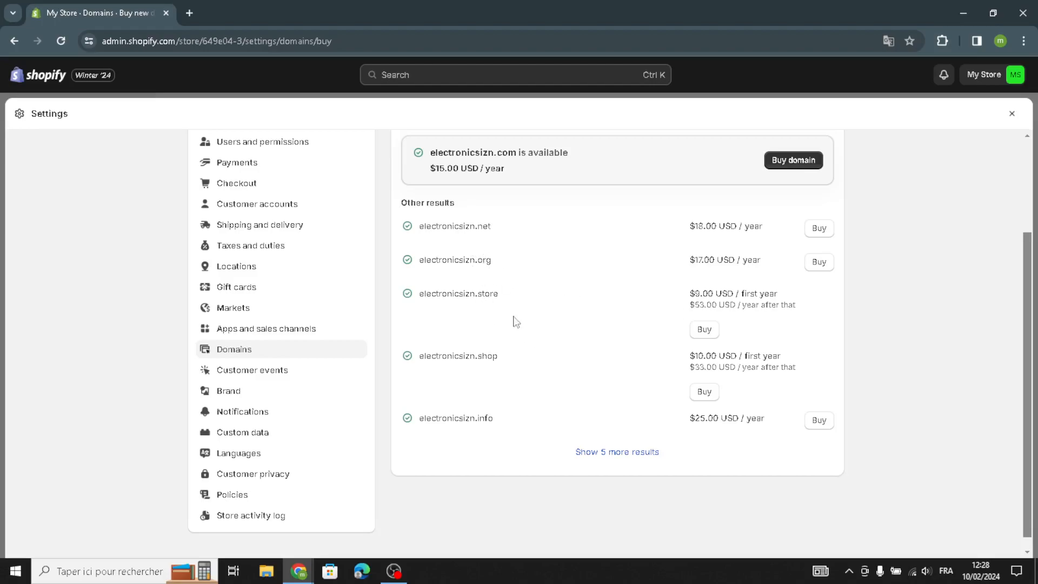
scroll(641, 352, "up", 2)
- Open the purchase page for electronicsizn.com and review its payment, auto-renewal and contact information requirements
left_click(787, 296)
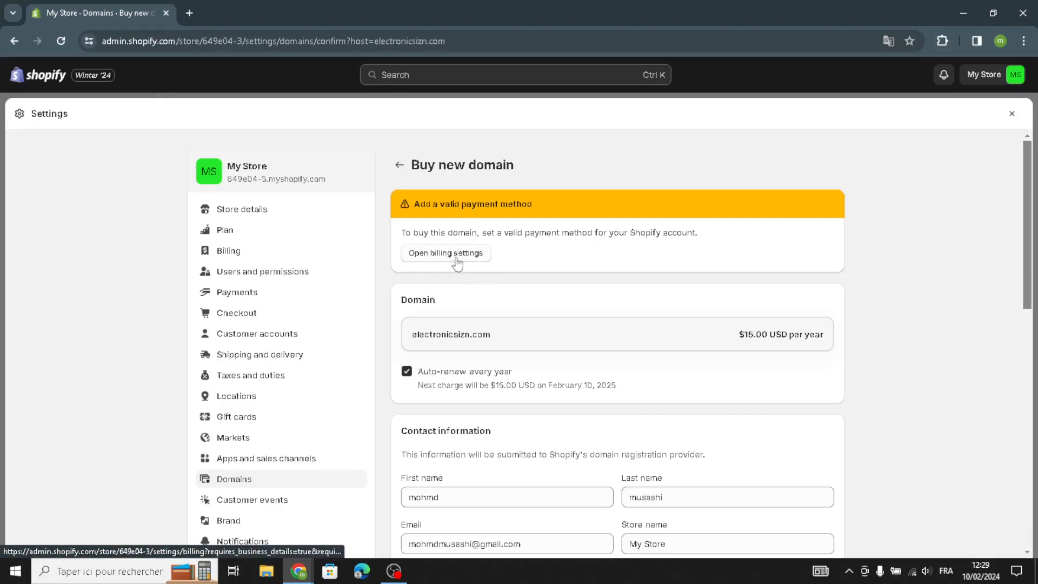
scroll(608, 359, "down", 2)
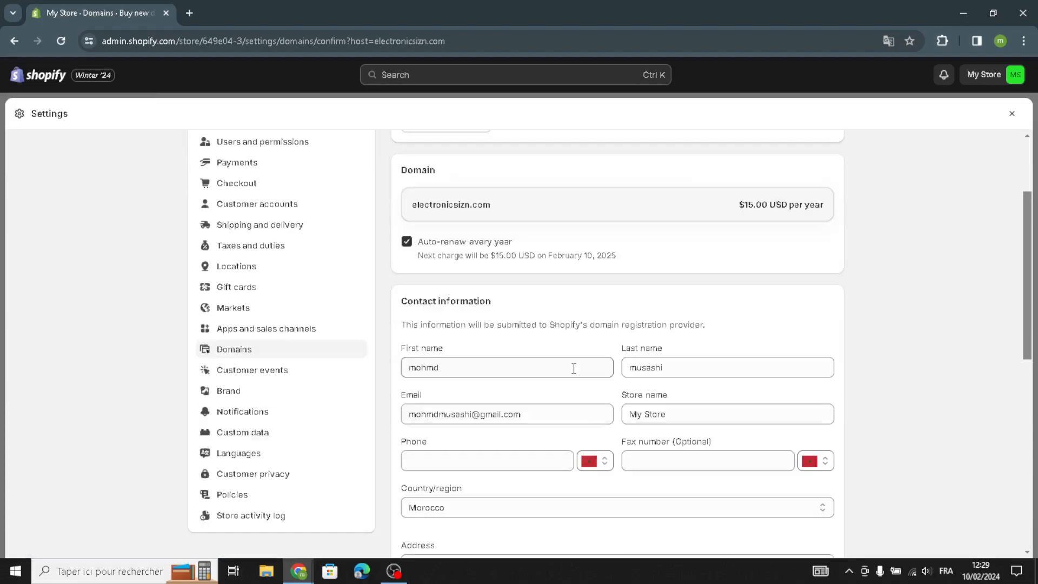
scroll(482, 394, "down", 3)
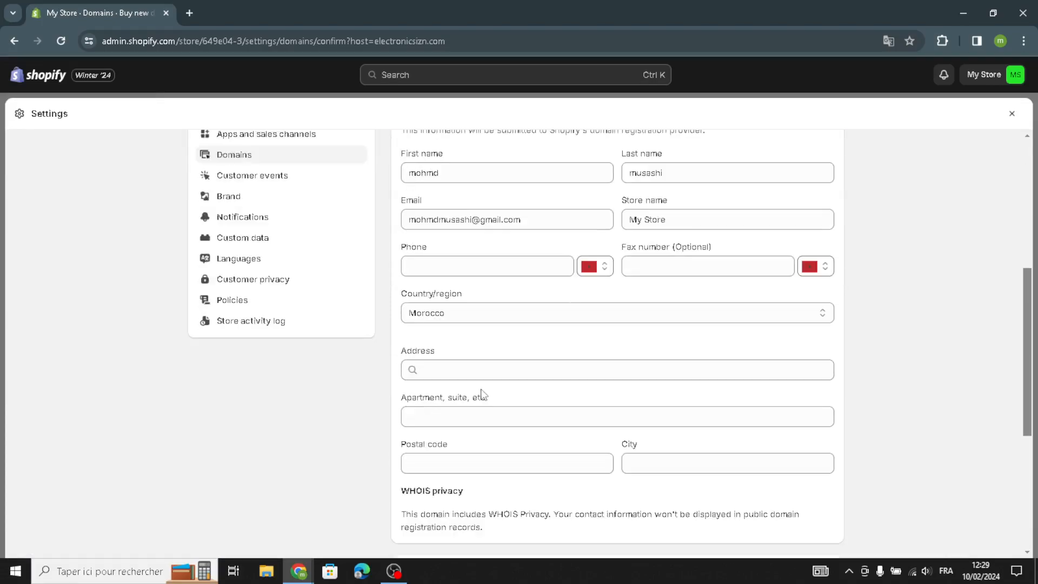
scroll(472, 366, "up", 3)
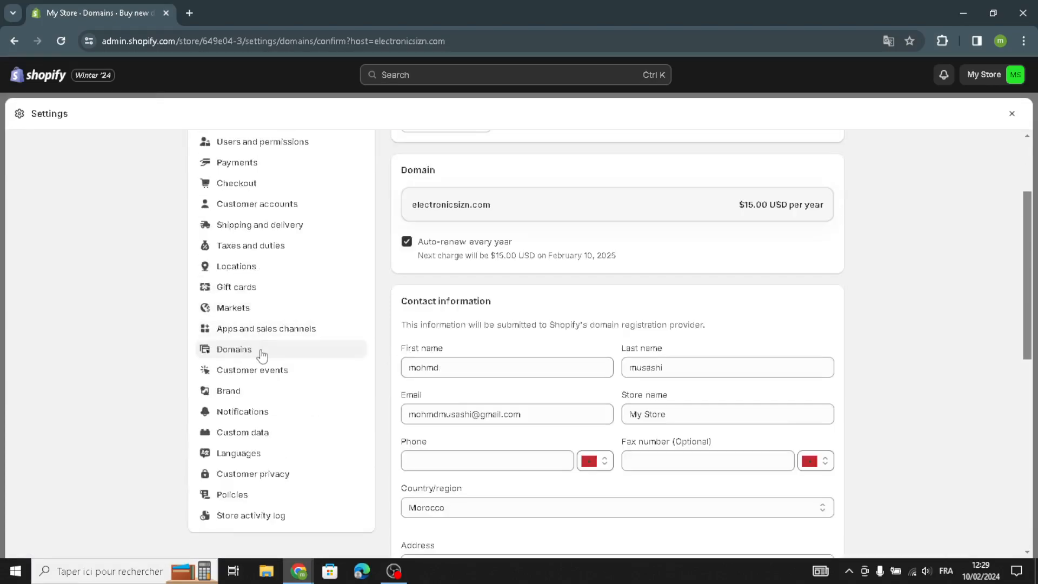
- Open the brand settings and review the essential and additional brand assets that can be added
left_click(243, 394)
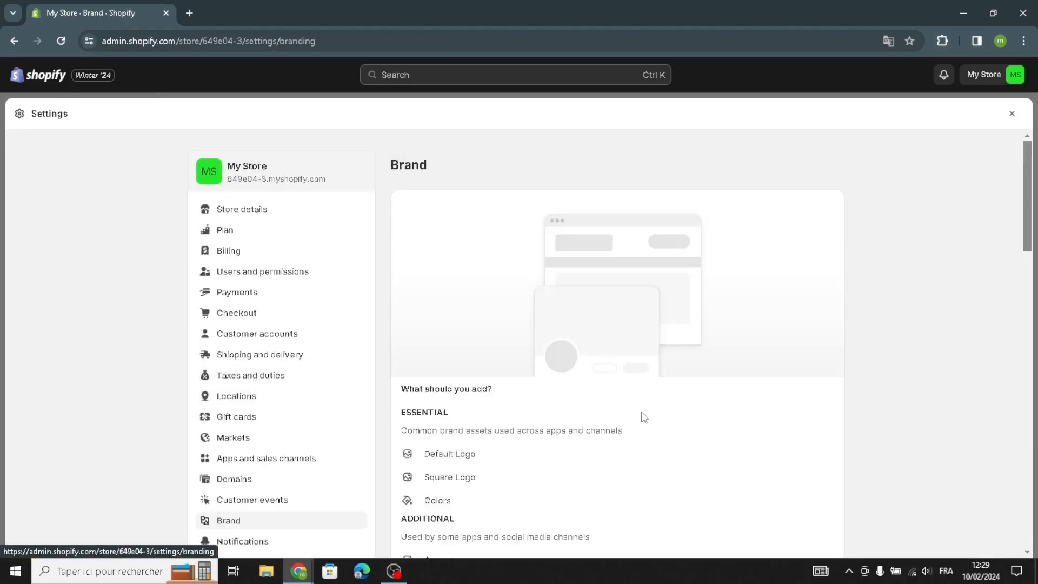
scroll(631, 417, "down", 2)
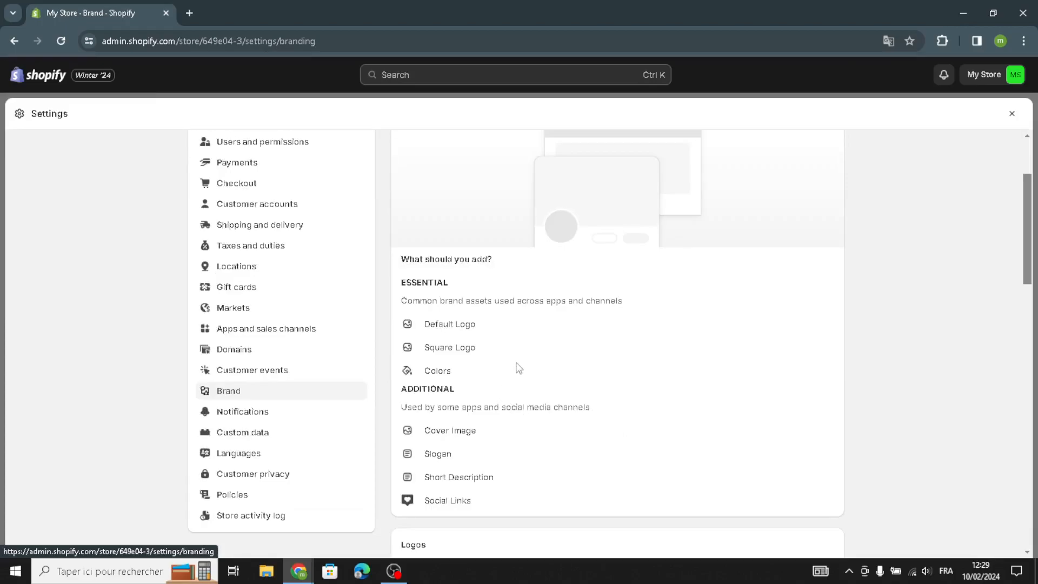
scroll(516, 370, "down", 4)
scroll(540, 417, "up", 5)
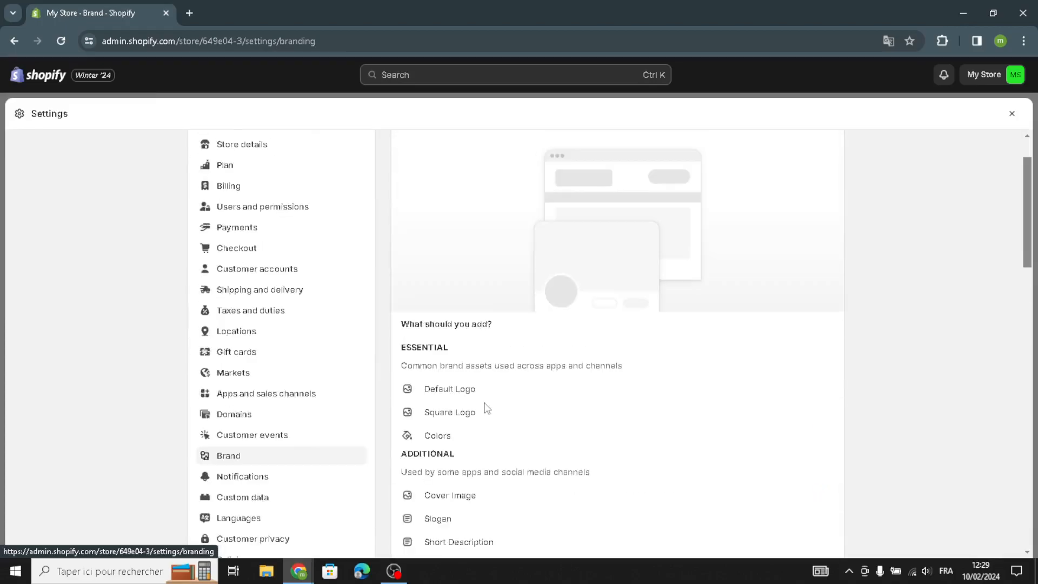
scroll(562, 365, "up", 1)
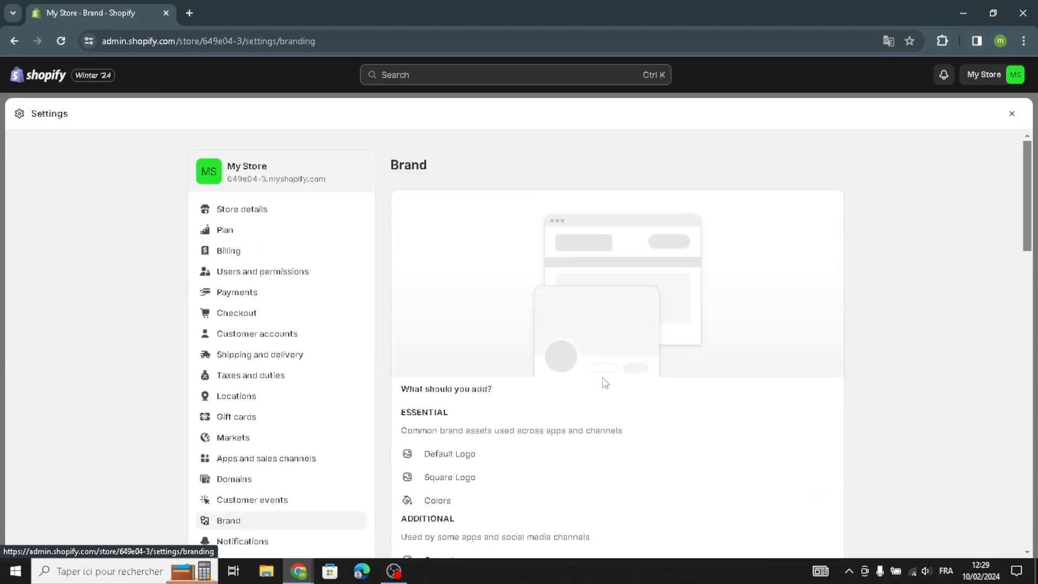
scroll(523, 384, "down", 2)
scroll(616, 382, "up", 2)
scroll(538, 412, "down", 1)
scroll(503, 368, "down", 1)
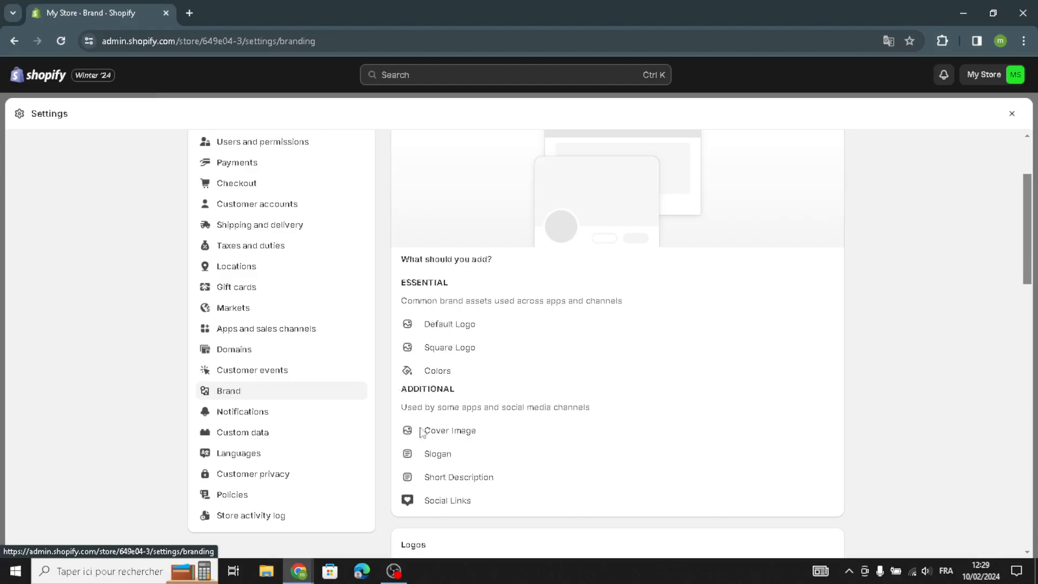
scroll(427, 413, "down", 1)
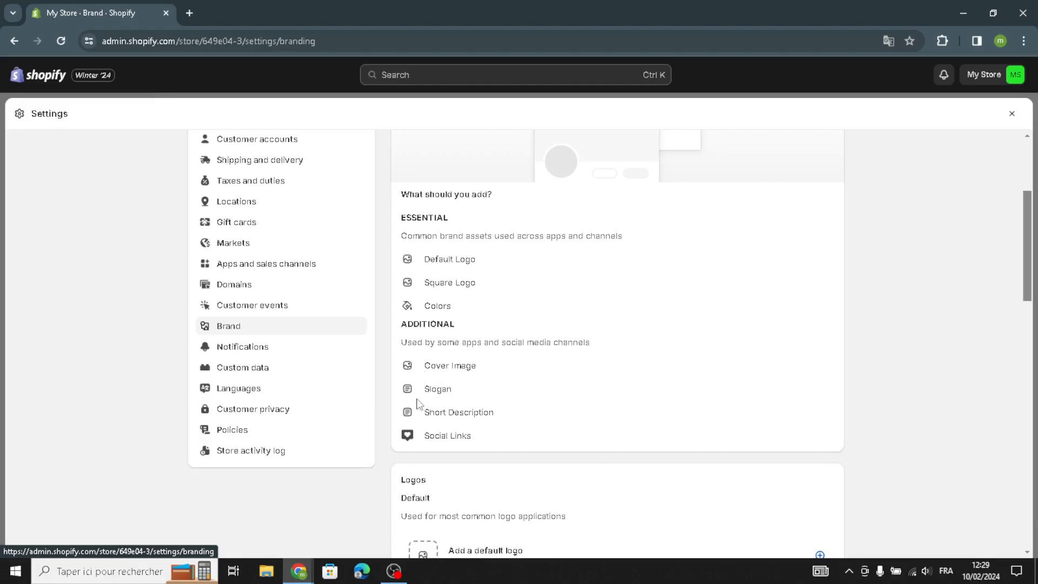
- Examine the logo, color and cover image sections of the brand settings
scroll(495, 468, "down", 2)
scroll(464, 421, "down", 1)
scroll(463, 420, "down", 8)
scroll(465, 399, "up", 3)
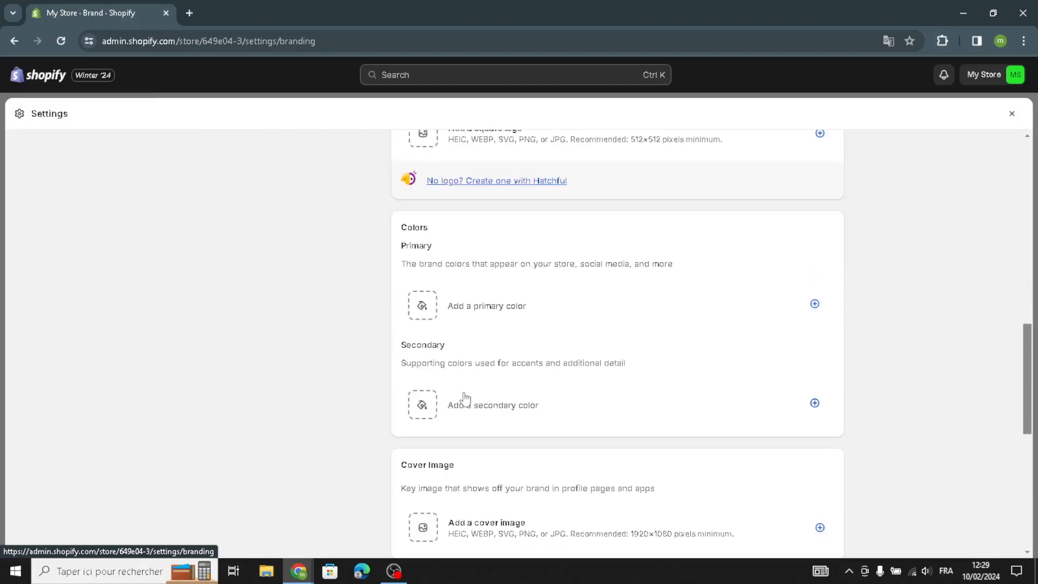
scroll(463, 398, "up", 3)
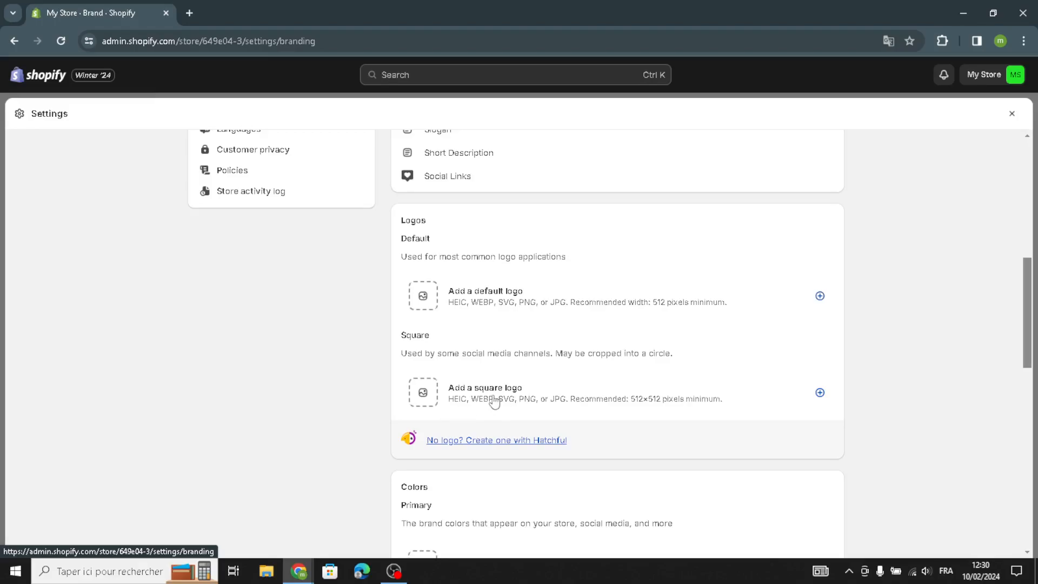
scroll(535, 407, "down", 3)
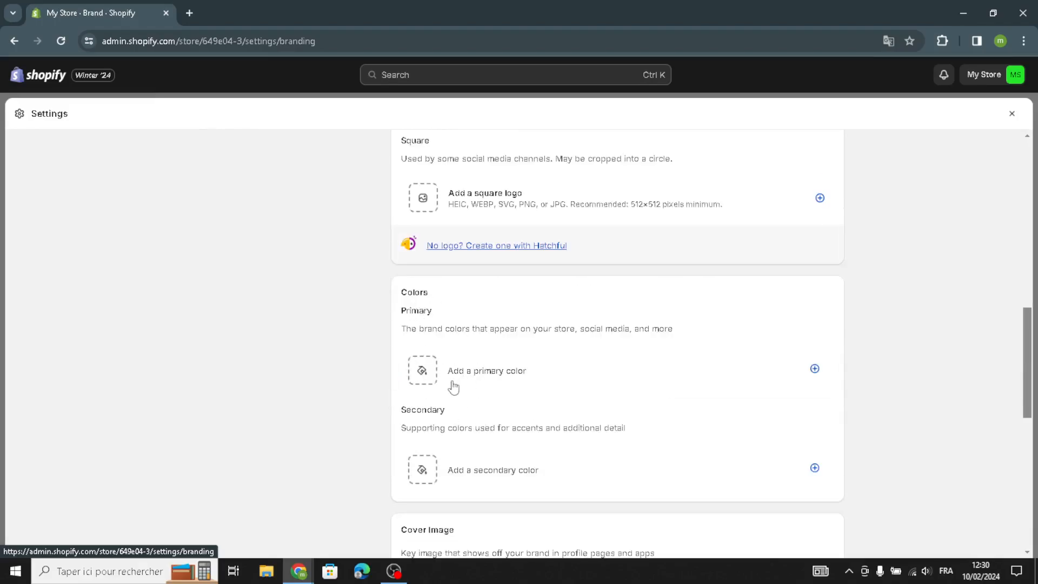
- Try adding #ffffff as the primary brand color, and remove it again
left_click(814, 372)
left_click(476, 217)
left_click_drag(476, 216, 471, 260)
left_click(868, 297)
scroll(620, 388, "down", 1)
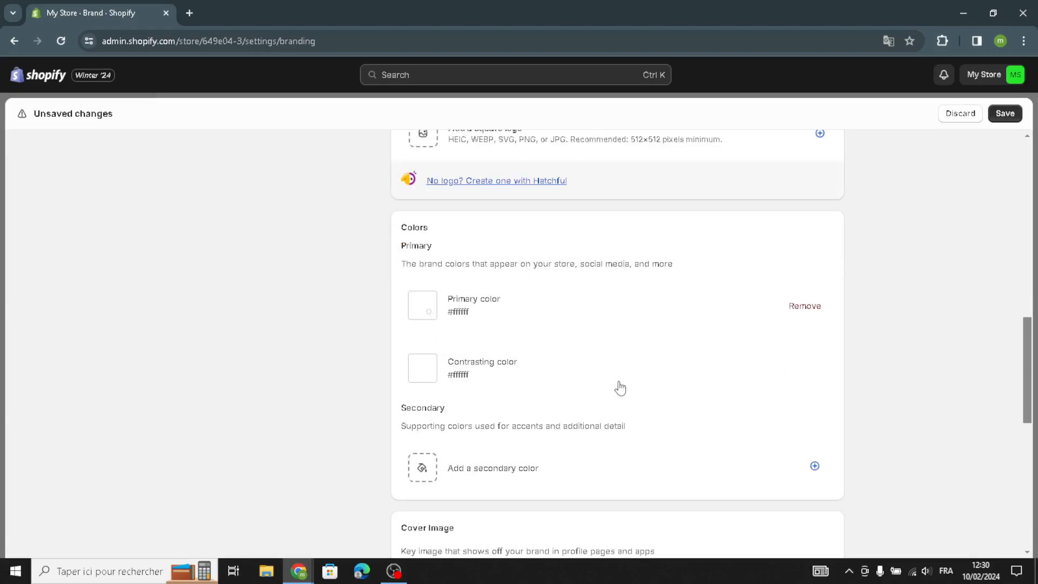
left_click(793, 307)
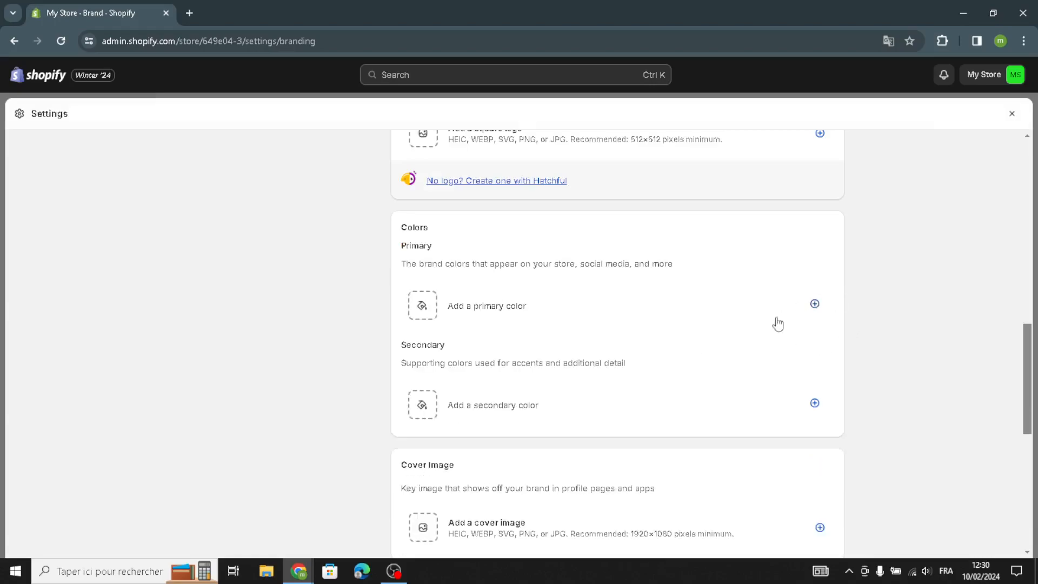
- Open the cover image upload in the brand settings, view the file chooser, and close it without selecting an image
scroll(540, 389, "down", 5)
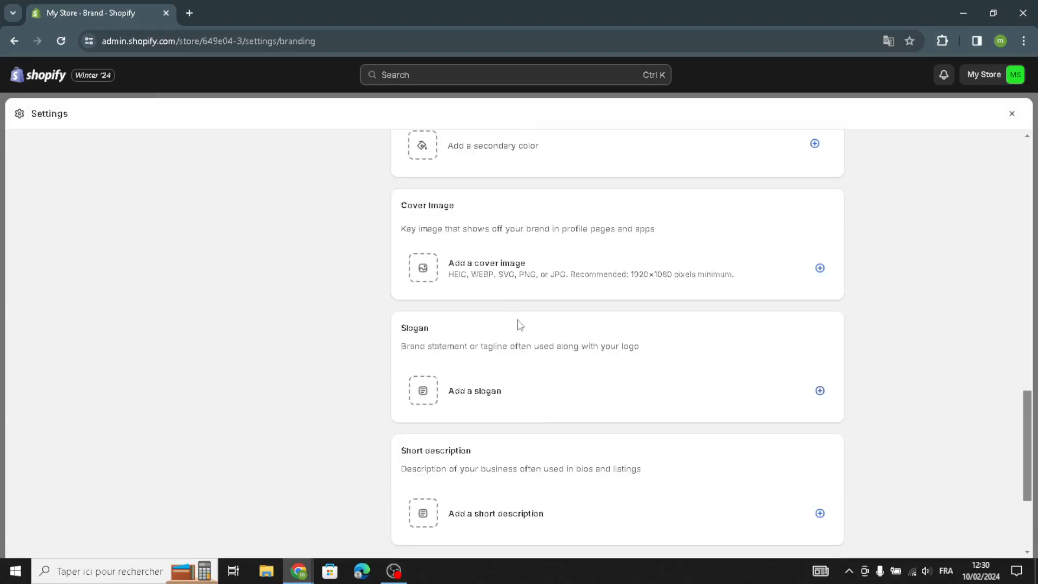
scroll(547, 312, "up", 1)
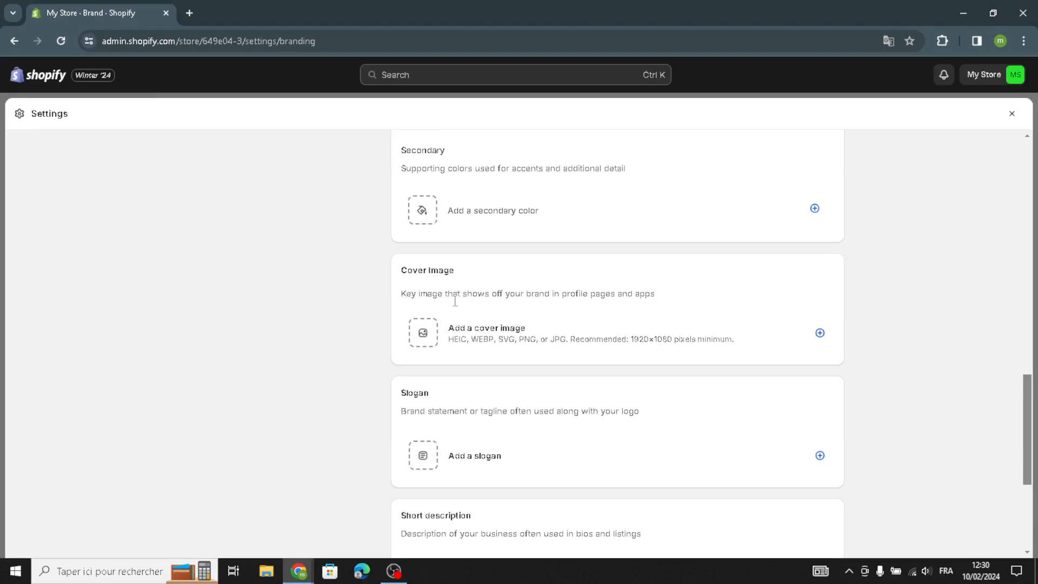
left_click(819, 333)
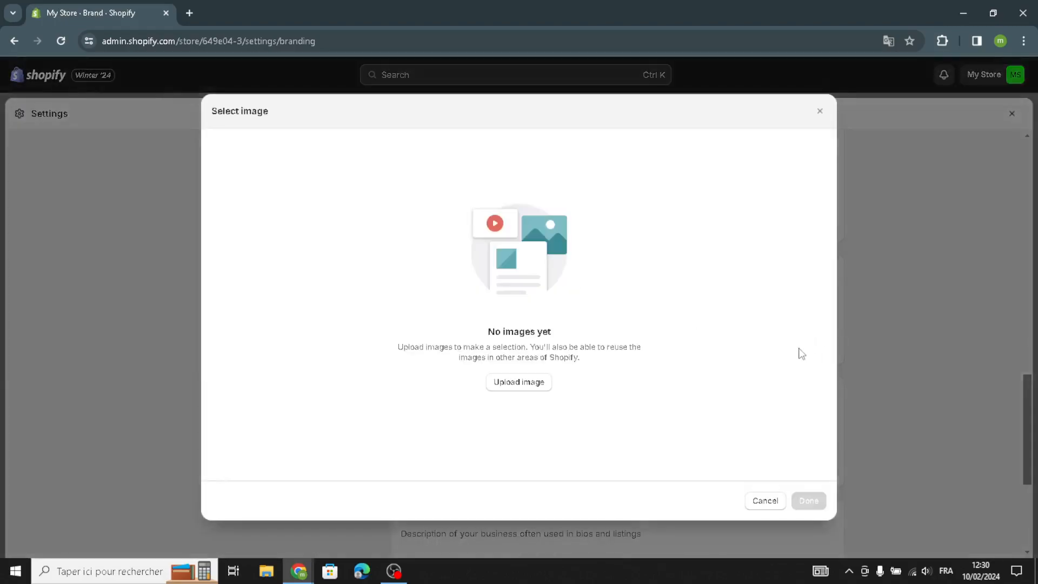
left_click(513, 384)
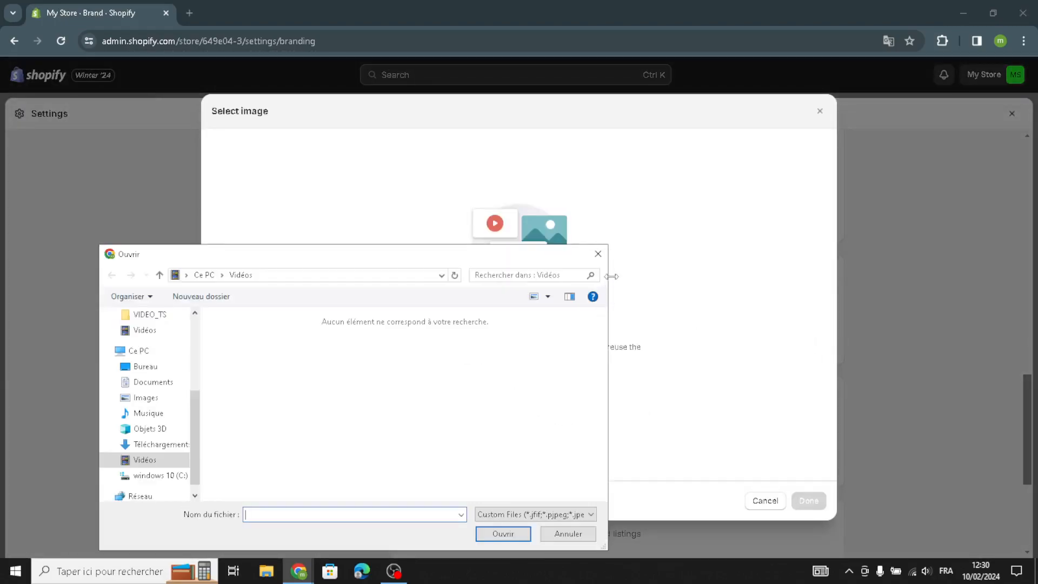
left_click(598, 258)
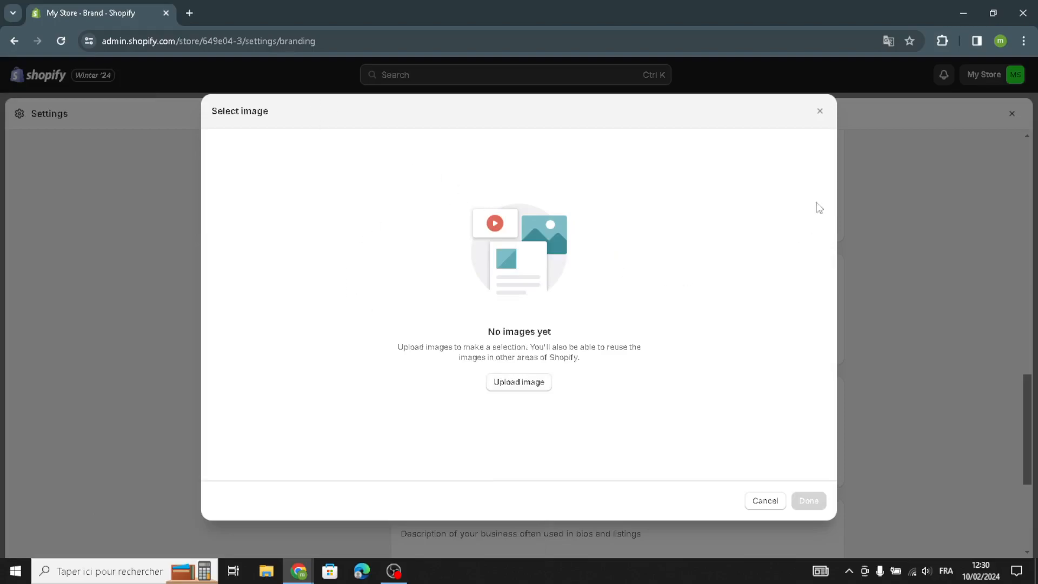
left_click(819, 110)
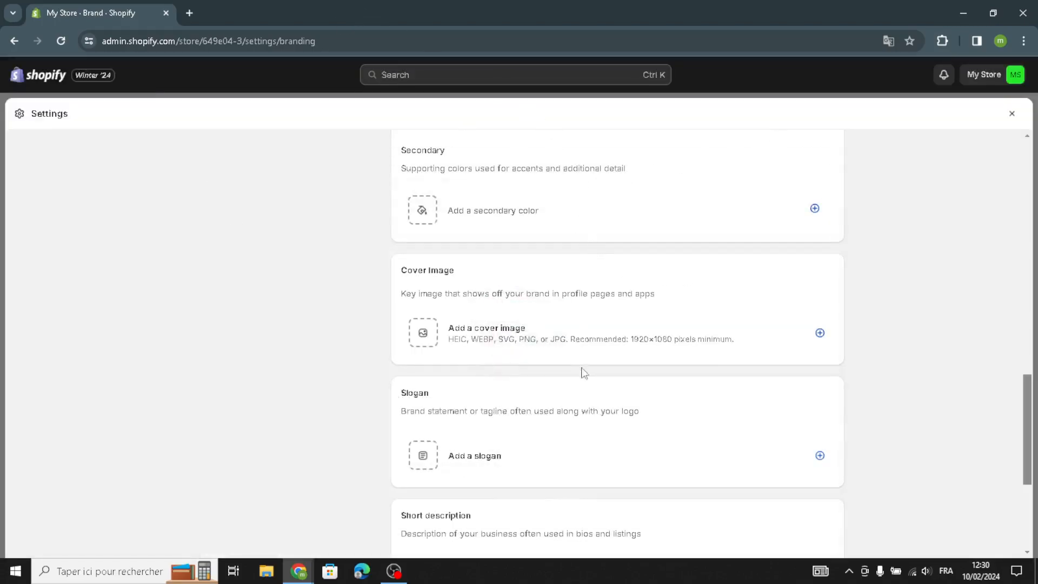
- Open the brand's short description field and review the platforms available for social links
scroll(586, 389, "down", 5)
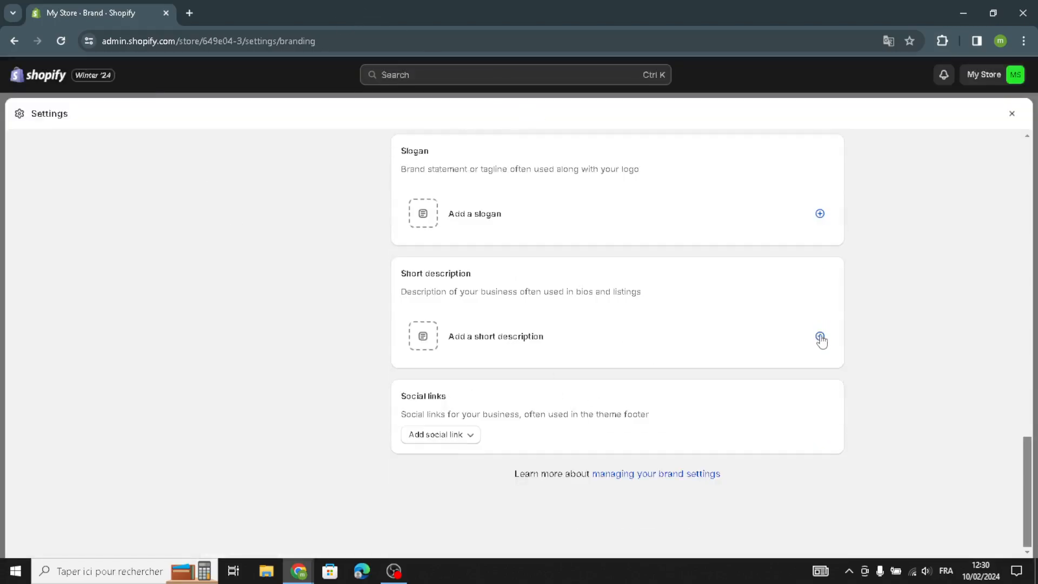
left_click(820, 338)
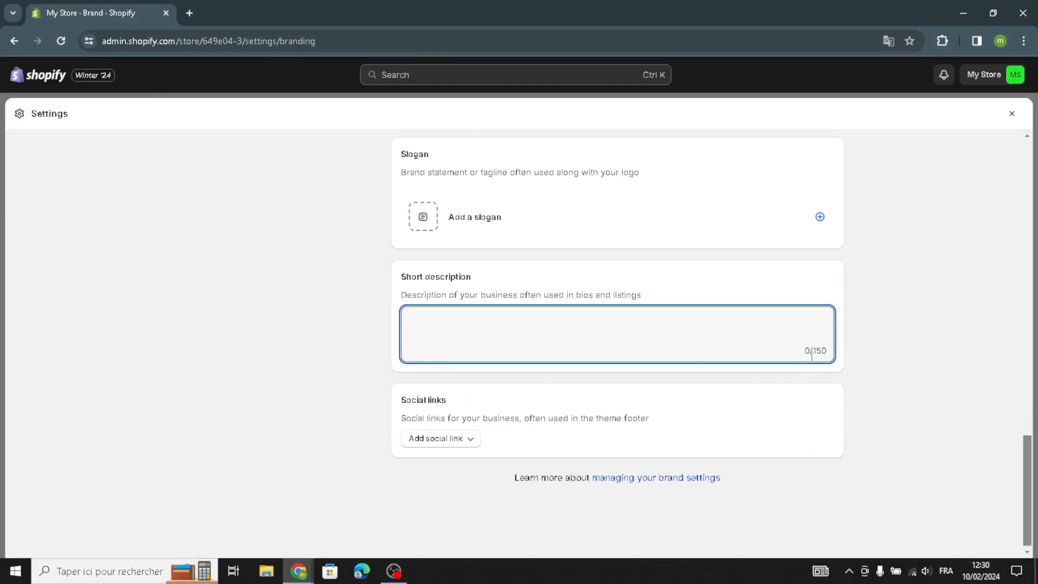
left_click(441, 444)
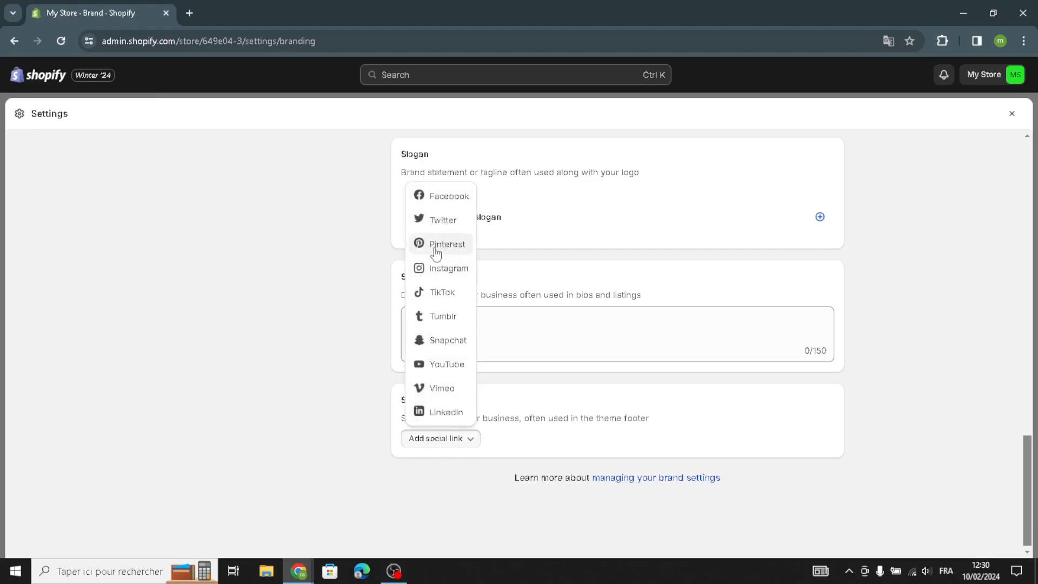
left_click(300, 381)
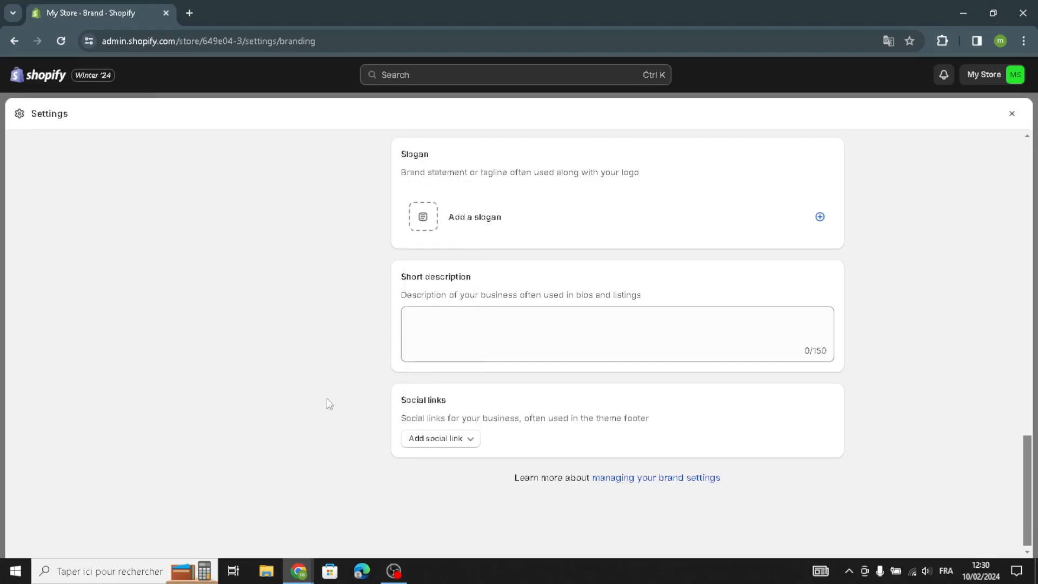
- Open the notification settings and review the sender email, customer, staff, fulfillment request and webhook options
scroll(449, 407, "up", 10)
scroll(449, 407, "up", 5)
scroll(438, 408, "down", 2)
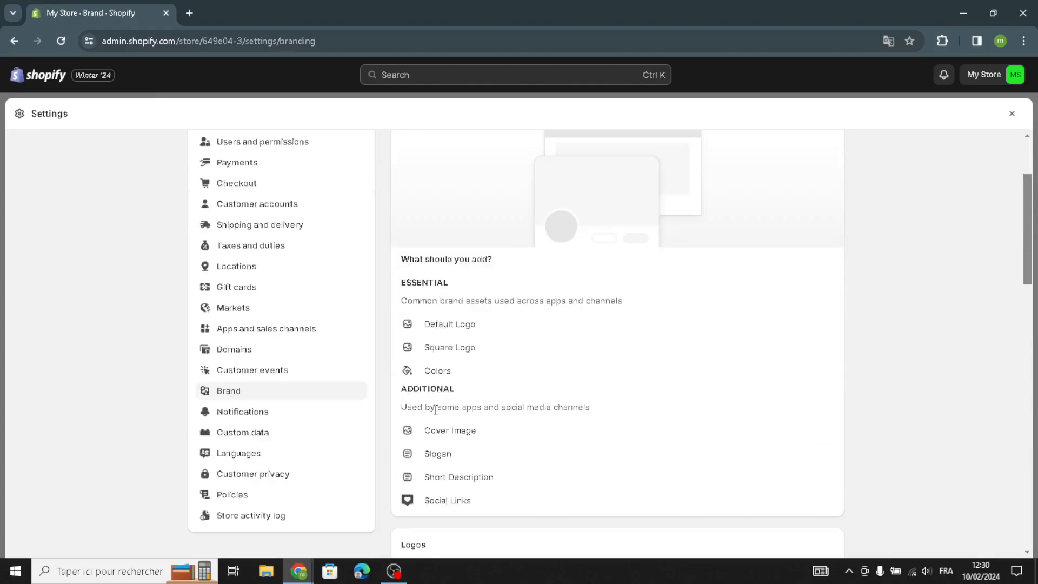
left_click(298, 411)
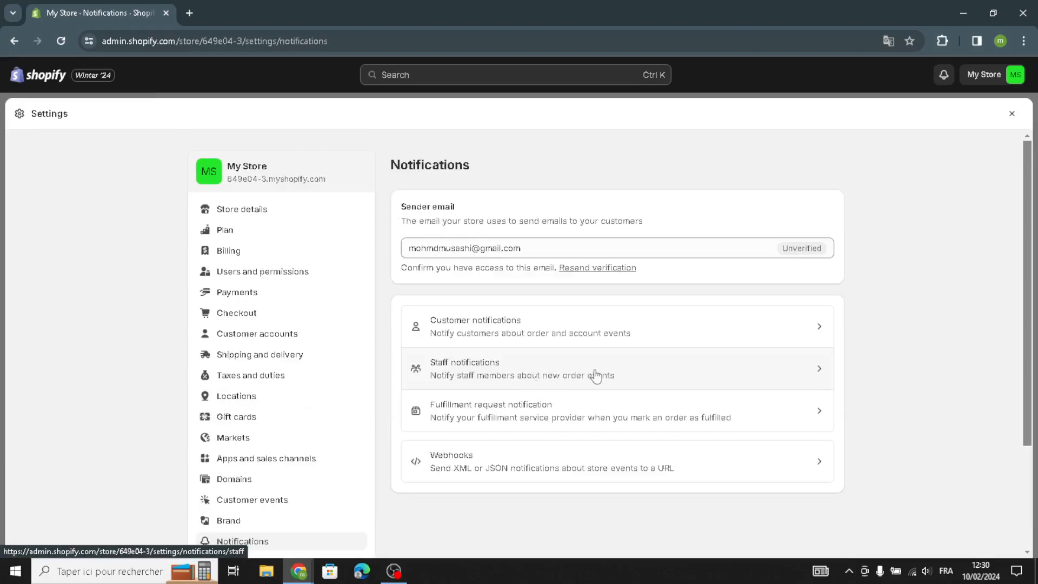
scroll(567, 389, "down", 3)
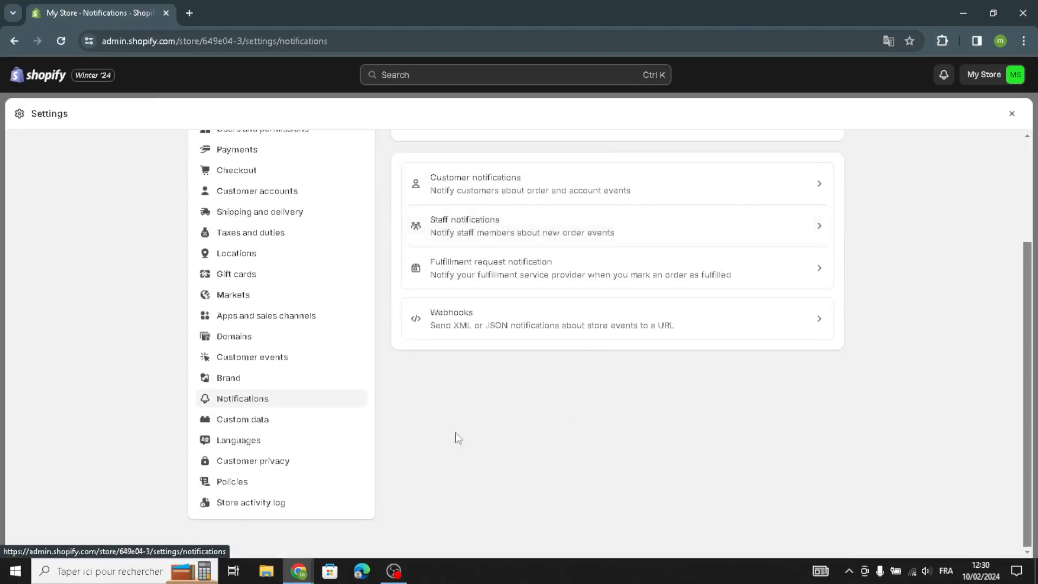
- Open the language settings, browse the languages that can be added to the store, and close the list without adding one
left_click(255, 447)
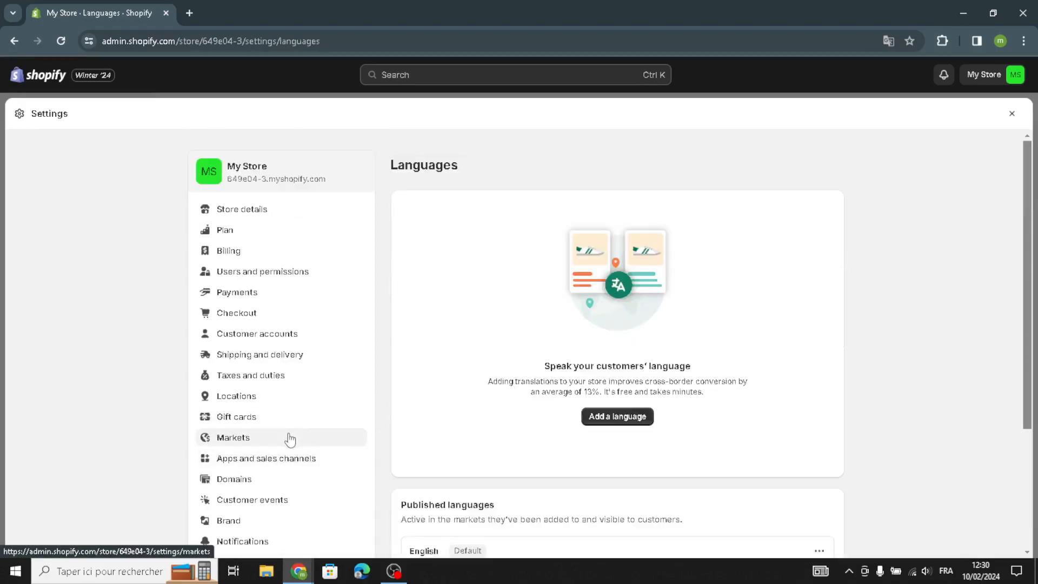
scroll(287, 437, "down", 2)
scroll(596, 395, "up", 2)
left_click(597, 417)
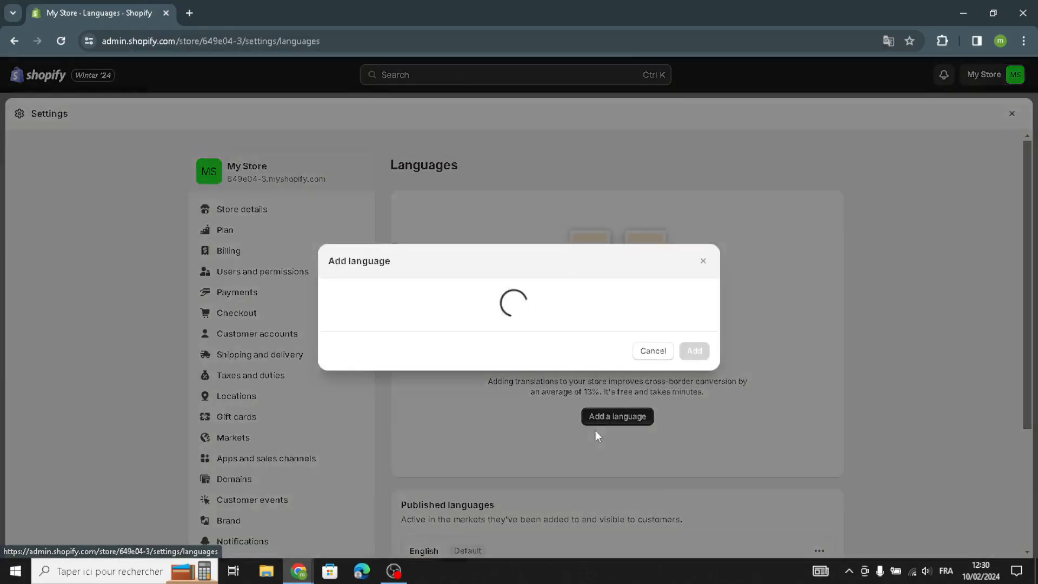
left_click(701, 278)
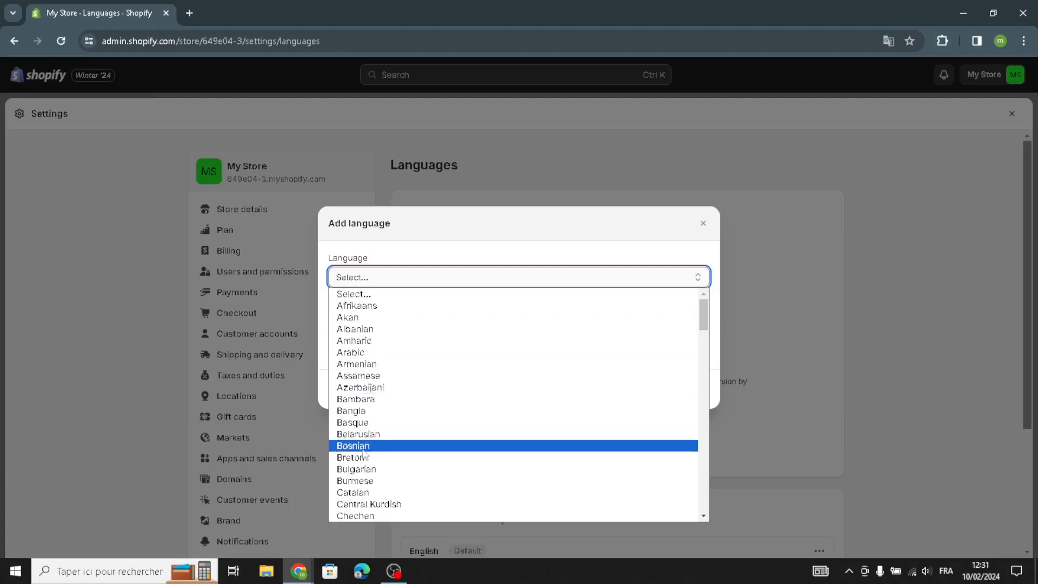
scroll(393, 465, "down", 6)
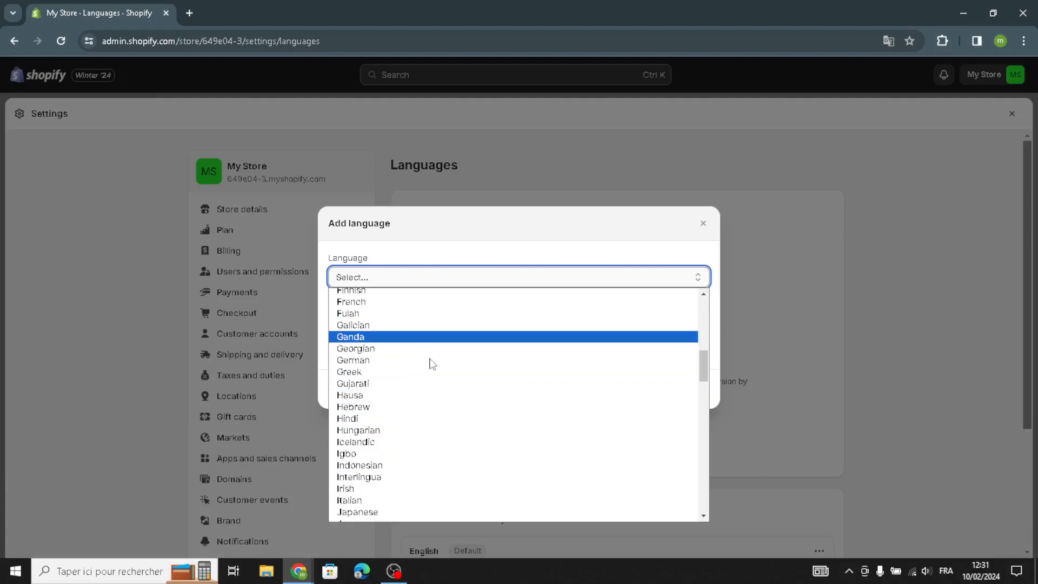
scroll(399, 371, "up", 4)
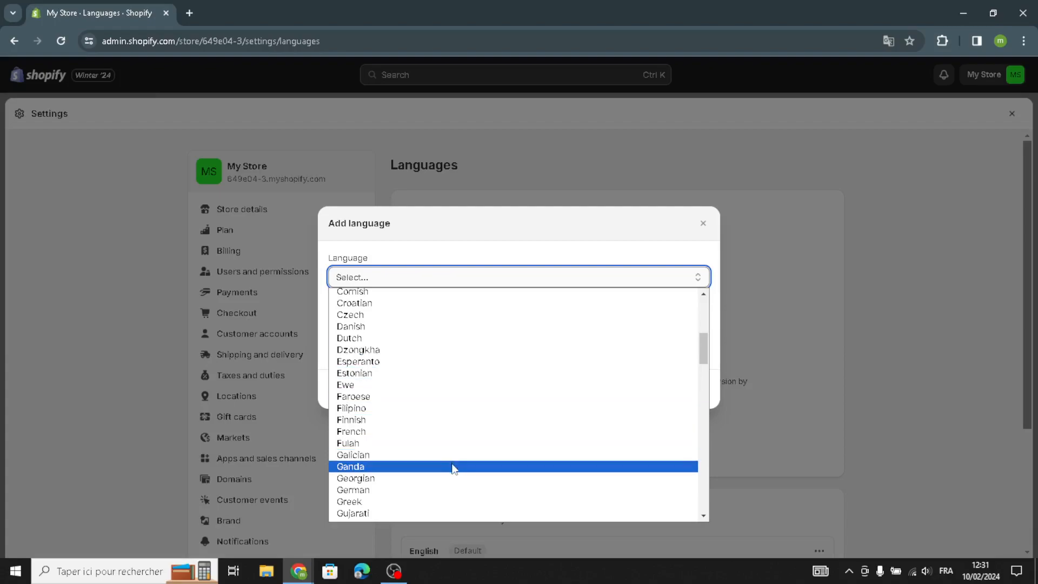
scroll(459, 469, "down", 2)
scroll(460, 469, "up", 6)
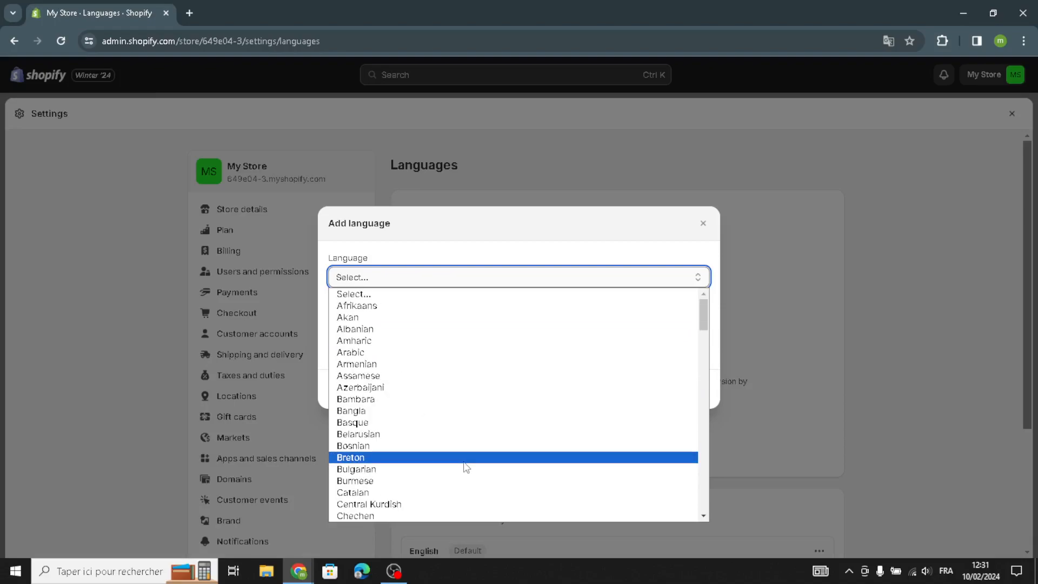
left_click(702, 224)
- Open the customer privacy settings and review the privacy, marketing and data storage location sections
scroll(598, 420, "down", 3)
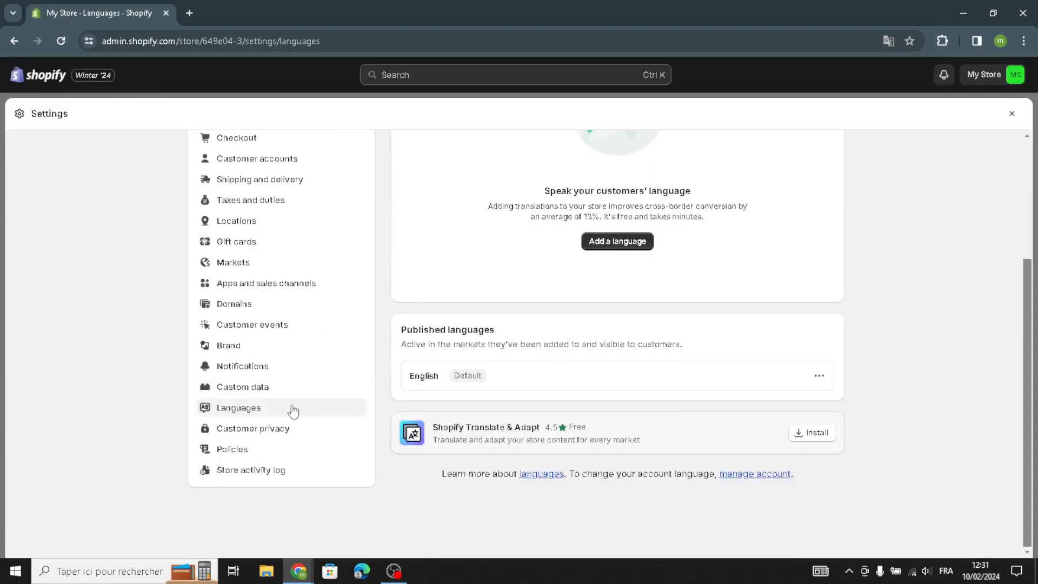
left_click(248, 430)
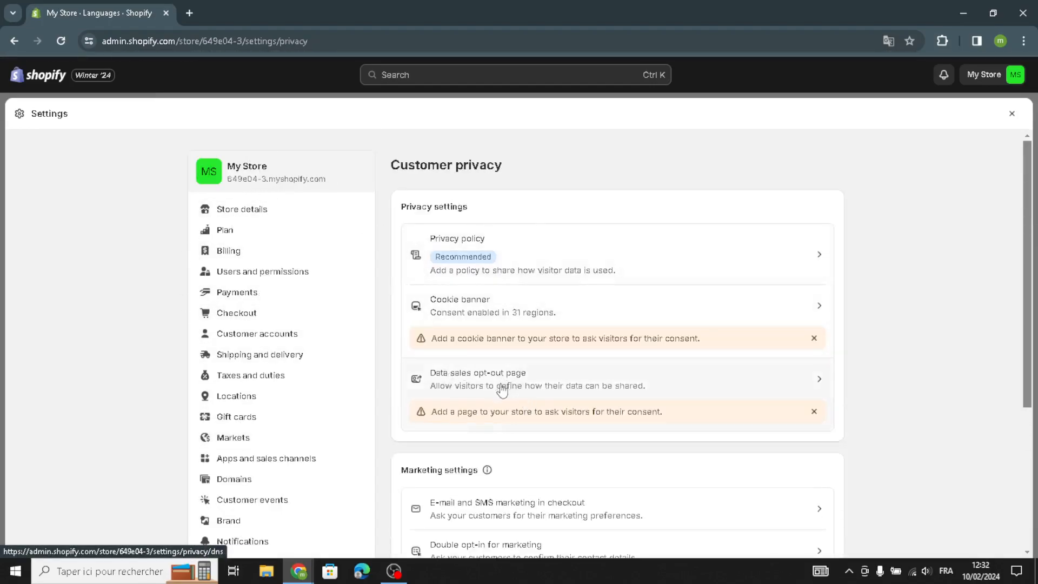
scroll(496, 394, "down", 1)
scroll(502, 470, "up", 1)
scroll(524, 430, "down", 3)
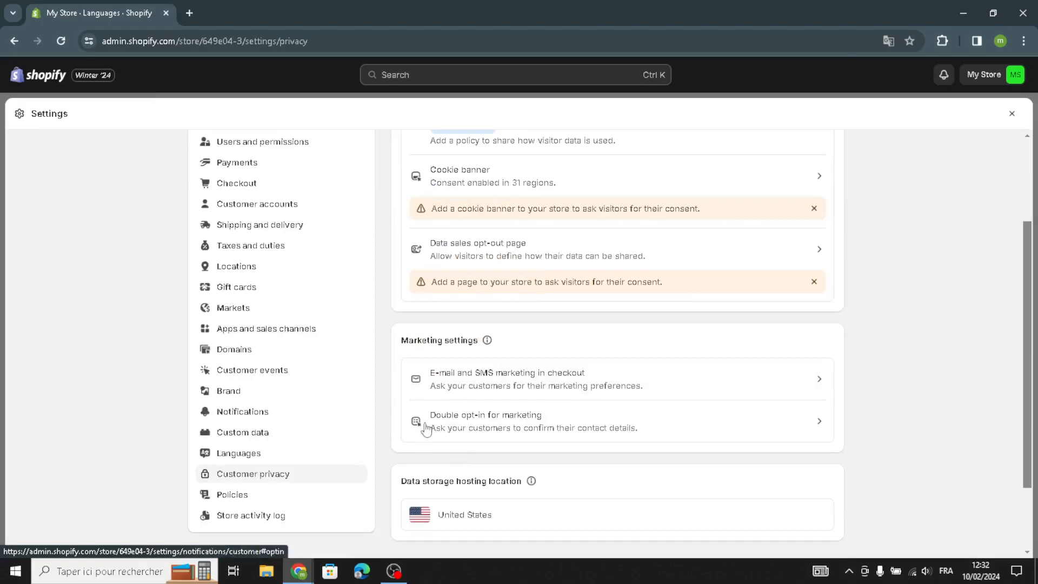
scroll(470, 373, "down", 2)
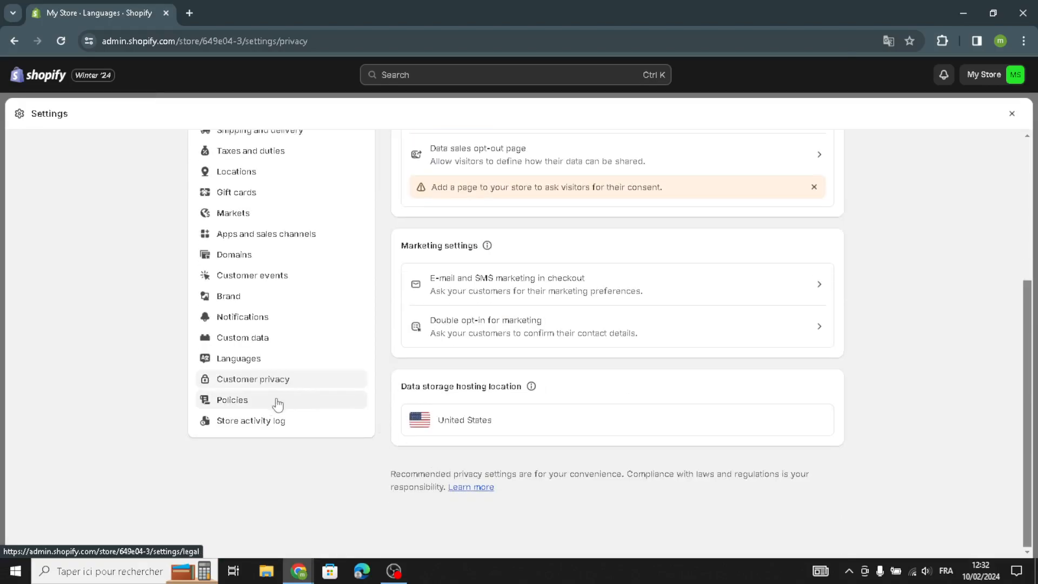
- Open the store policies settings and look over the return rules and written policy sections
left_click(252, 404)
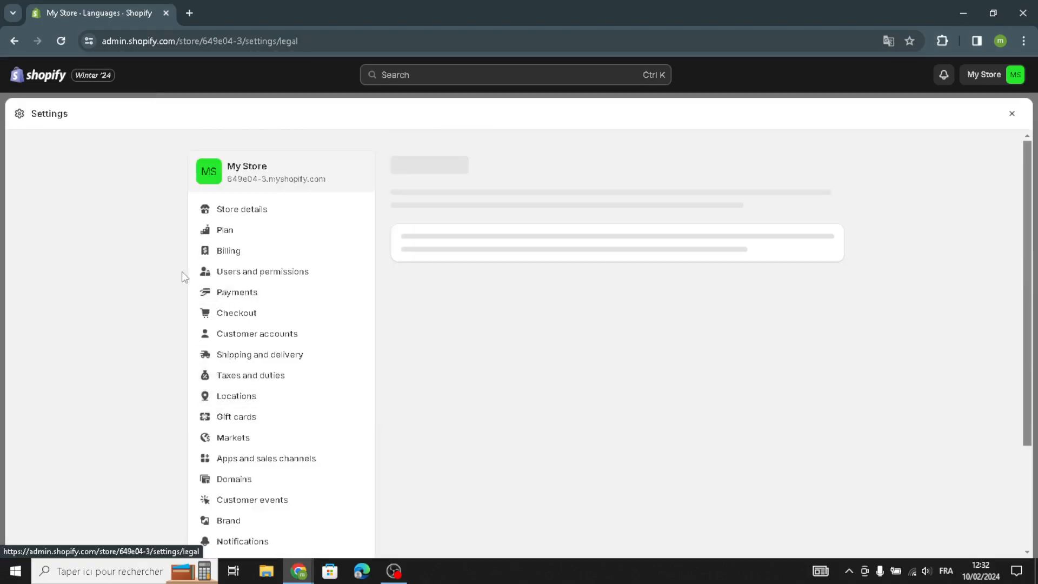
scroll(292, 403, "down", 3)
scroll(275, 409, "down", 1)
scroll(254, 357, "up", 5)
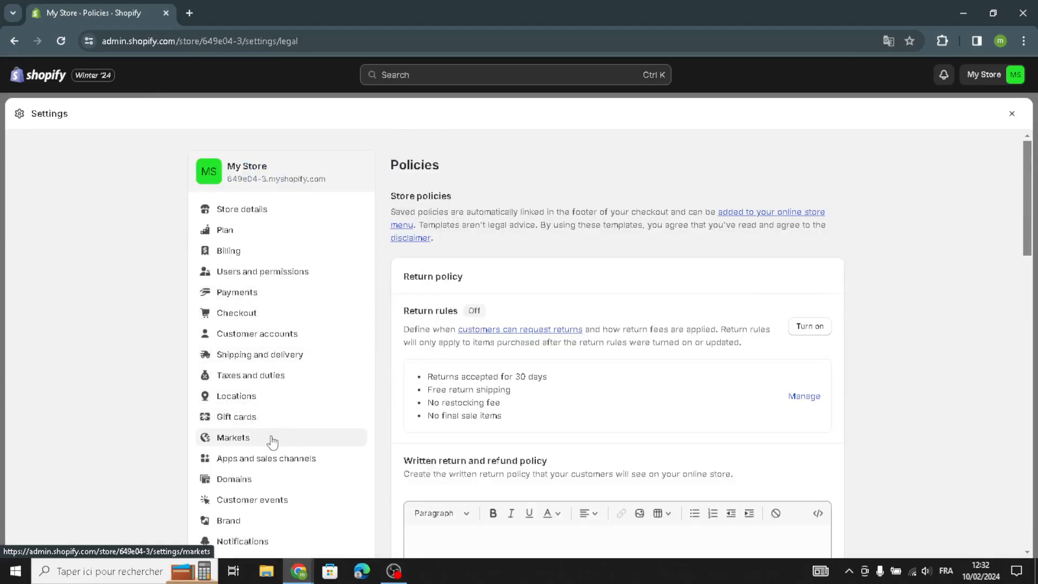
- Open the Markets settings, browse the countries and regions available for a new market, and close the form without adding one
left_click(272, 441)
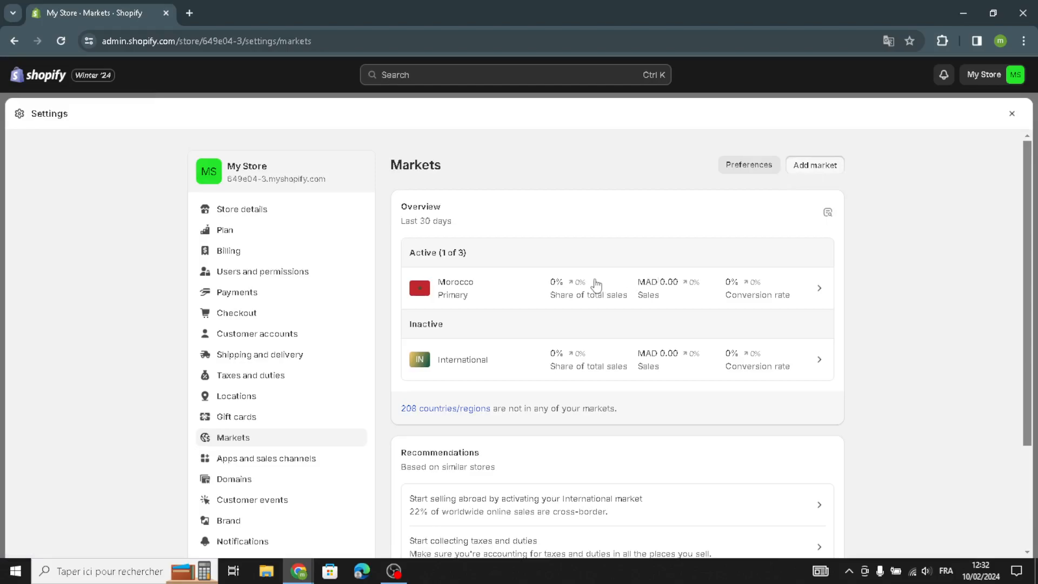
left_click(808, 167)
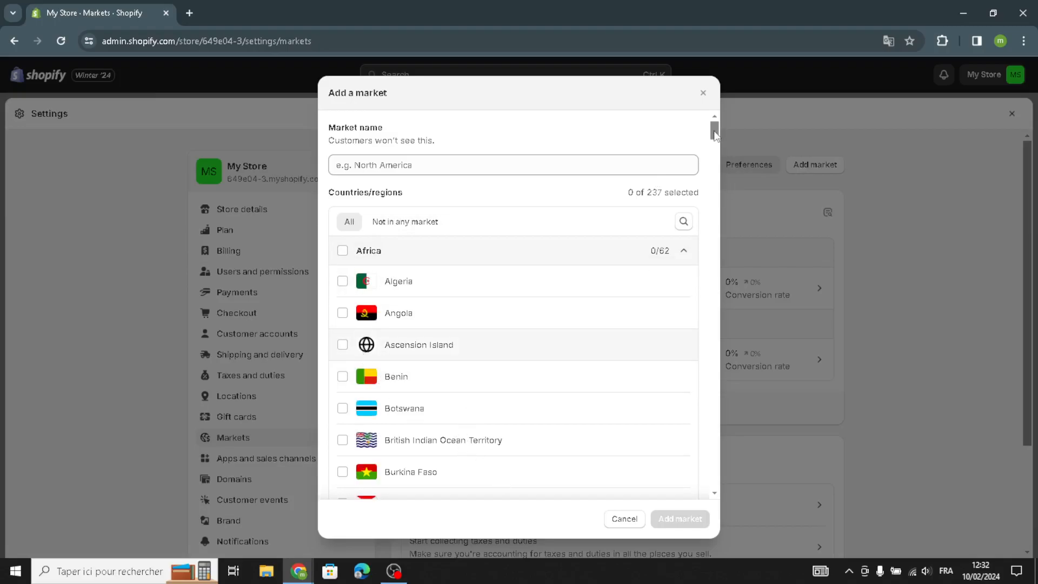
scroll(716, 143, "down", 10)
scroll(712, 201, "down", 13)
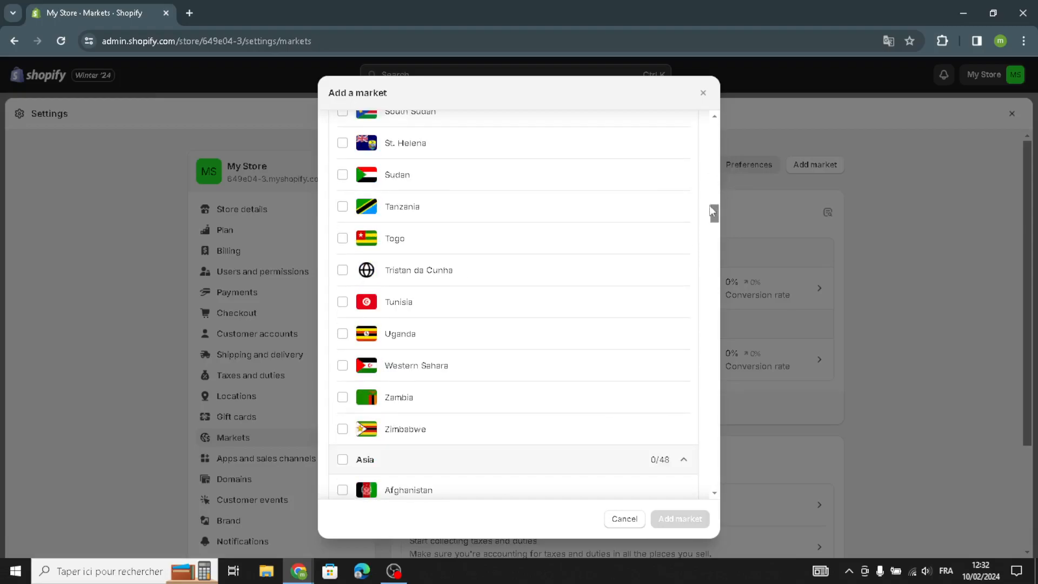
mouse_move(715, 223)
left_mouse_down()
mouse_move(716, 262)
mouse_move(716, 223)
mouse_move(716, 233)
left_mouse_up()
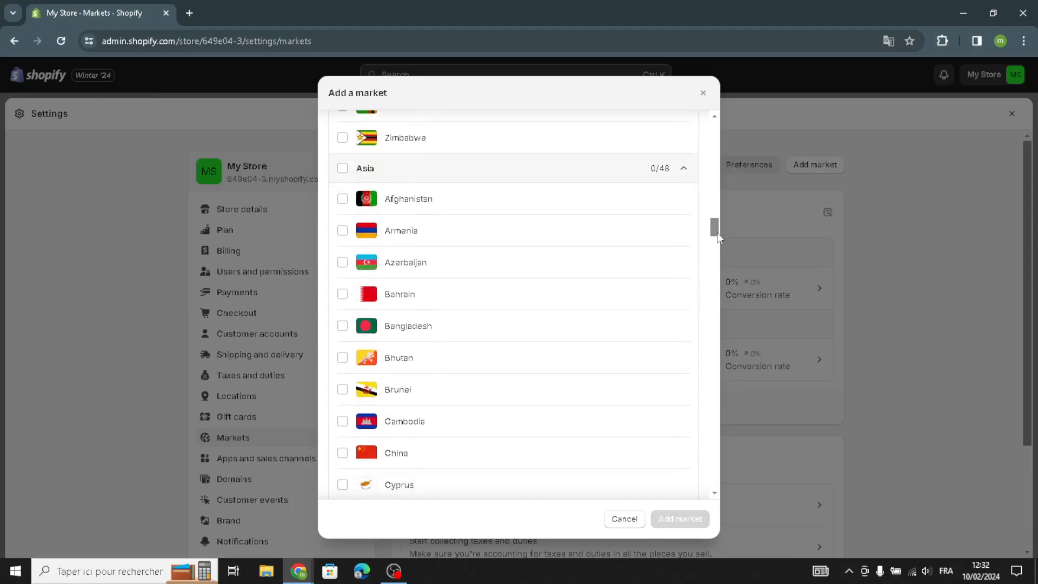
left_click(702, 92)
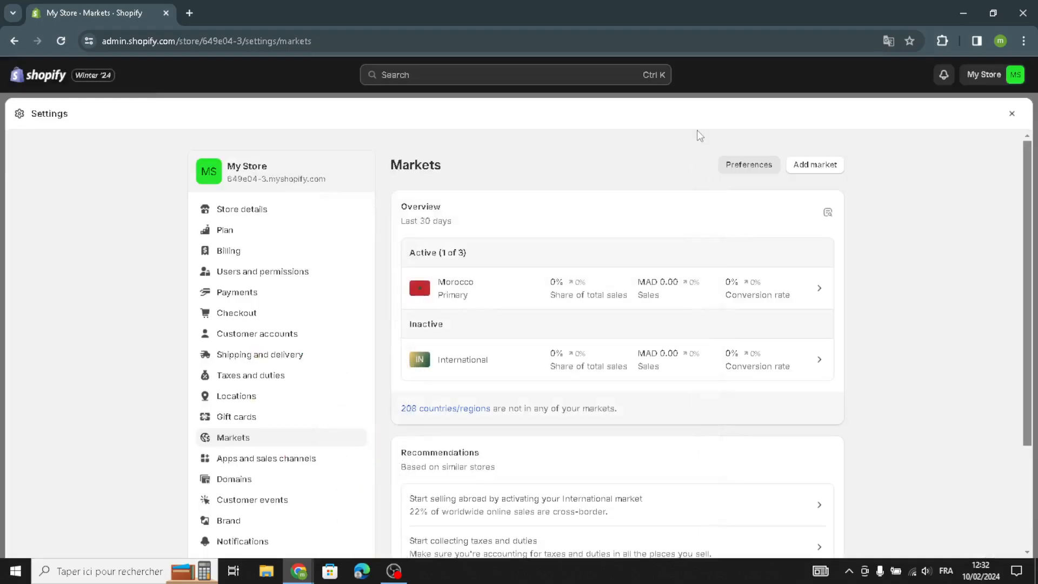
- Look over the market recommendations and close the settings to return to the store's home page
scroll(596, 343, "down", 3)
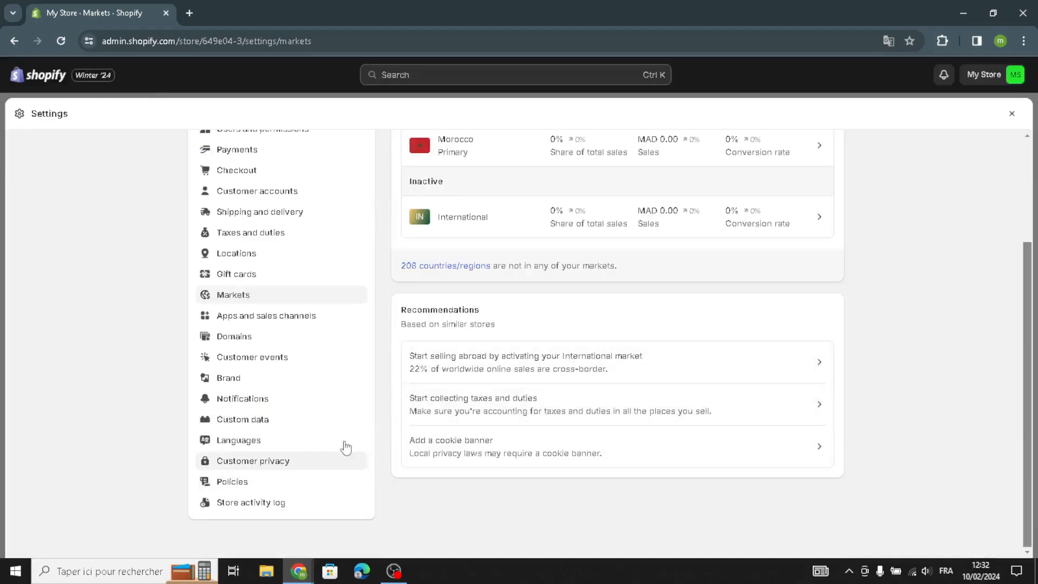
scroll(329, 458, "up", 3)
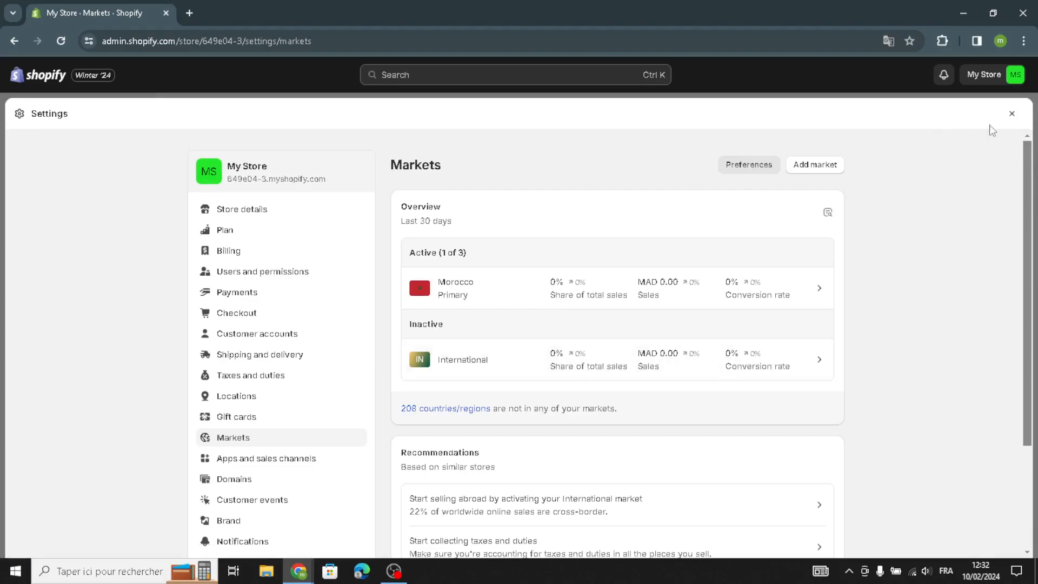
left_click(1013, 116)
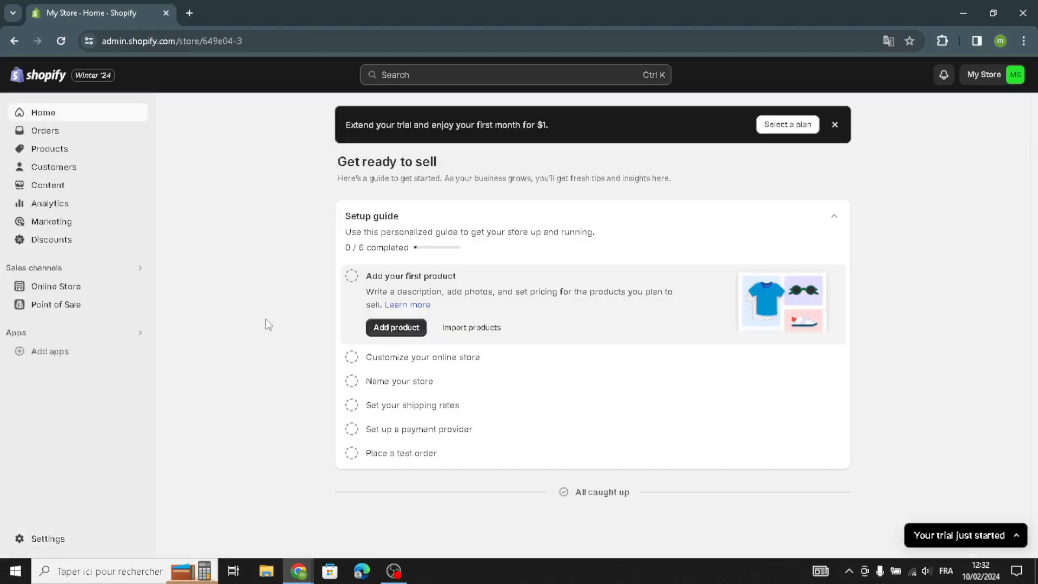